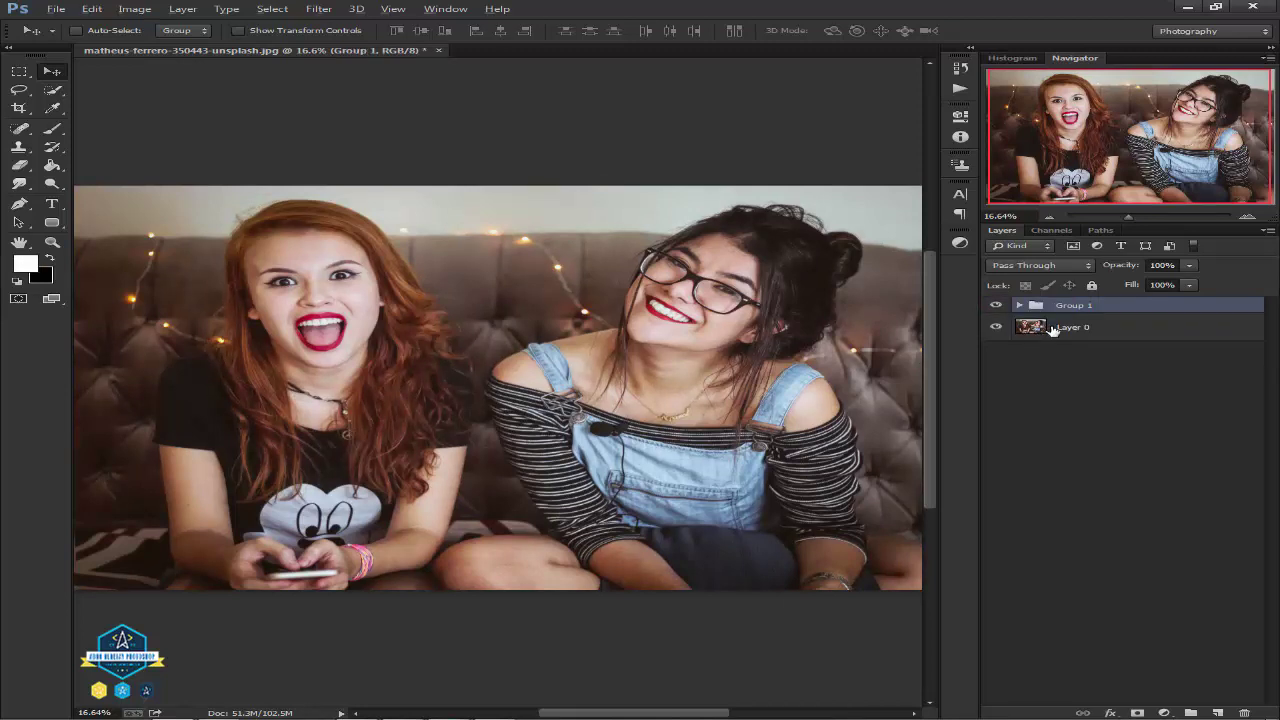
Stamp all visible content into a new merged layer on top and delete Group 1.
{"action": "key", "text": "ctrl+shift+alt+e"}
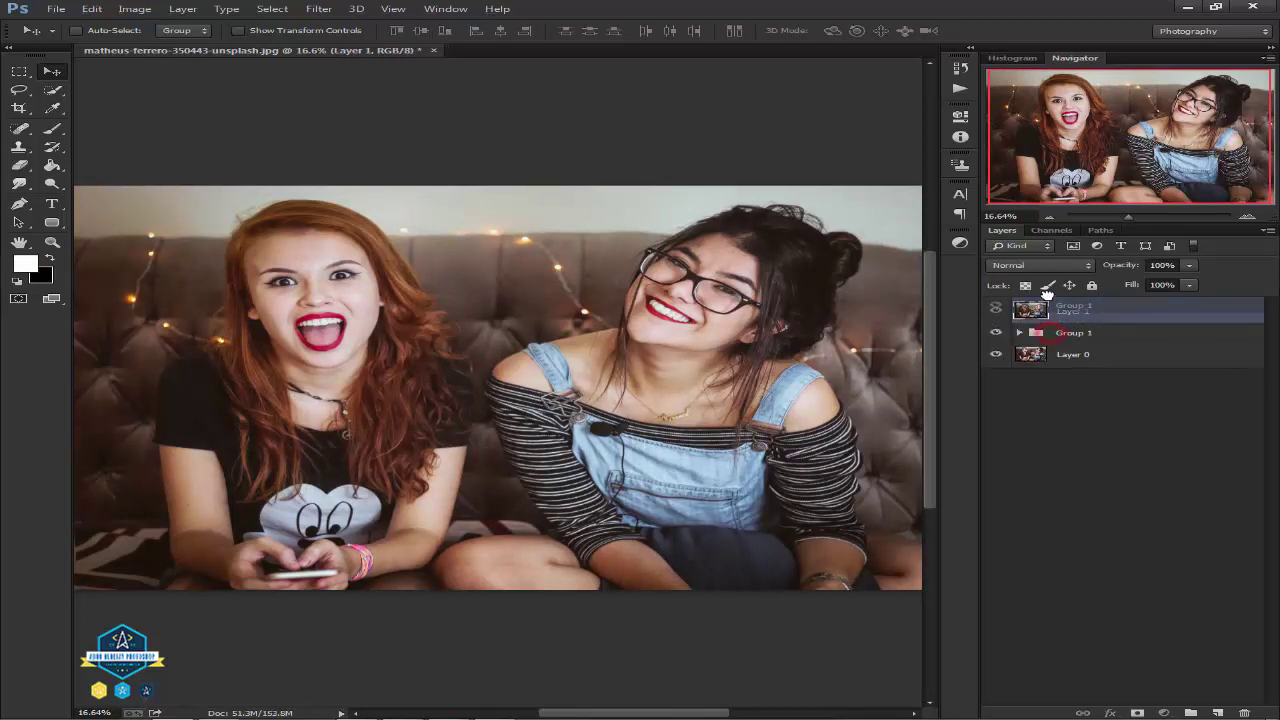
{"action": "left_click_drag", "start_coordinate": [1046, 290], "coordinate": [1036, 378]}
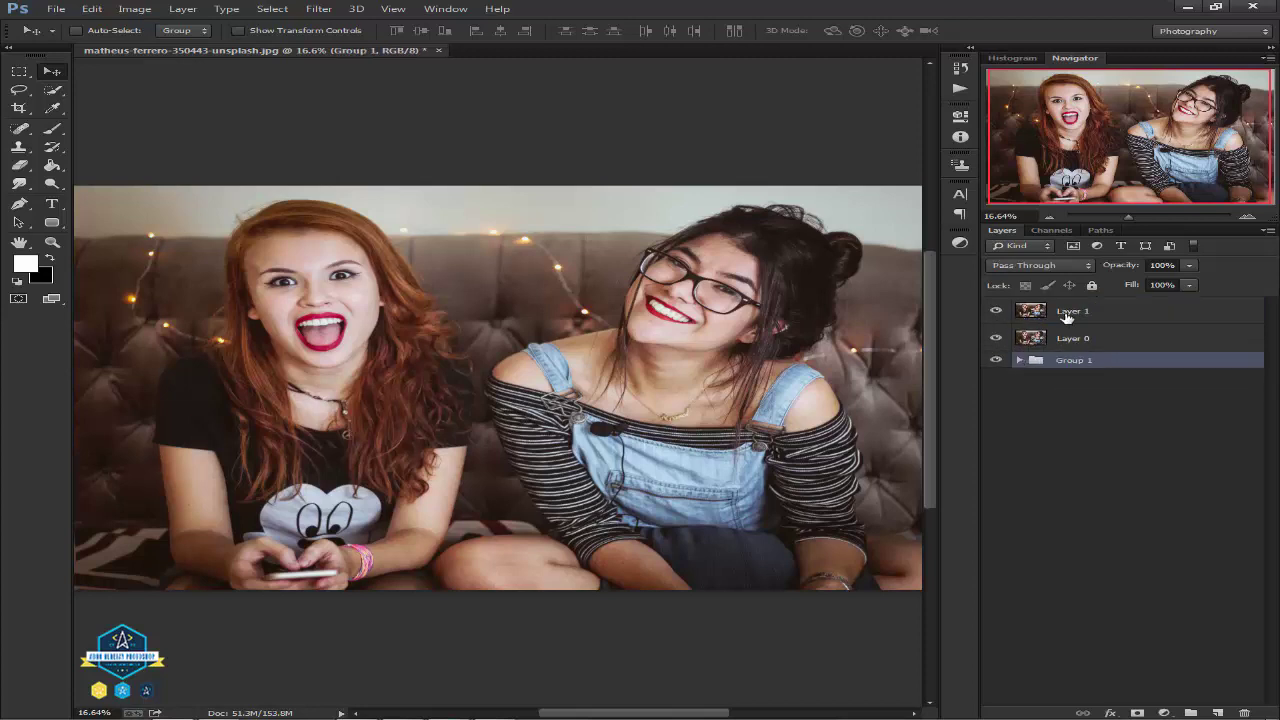
{"action": "key", "text": "Delete"}
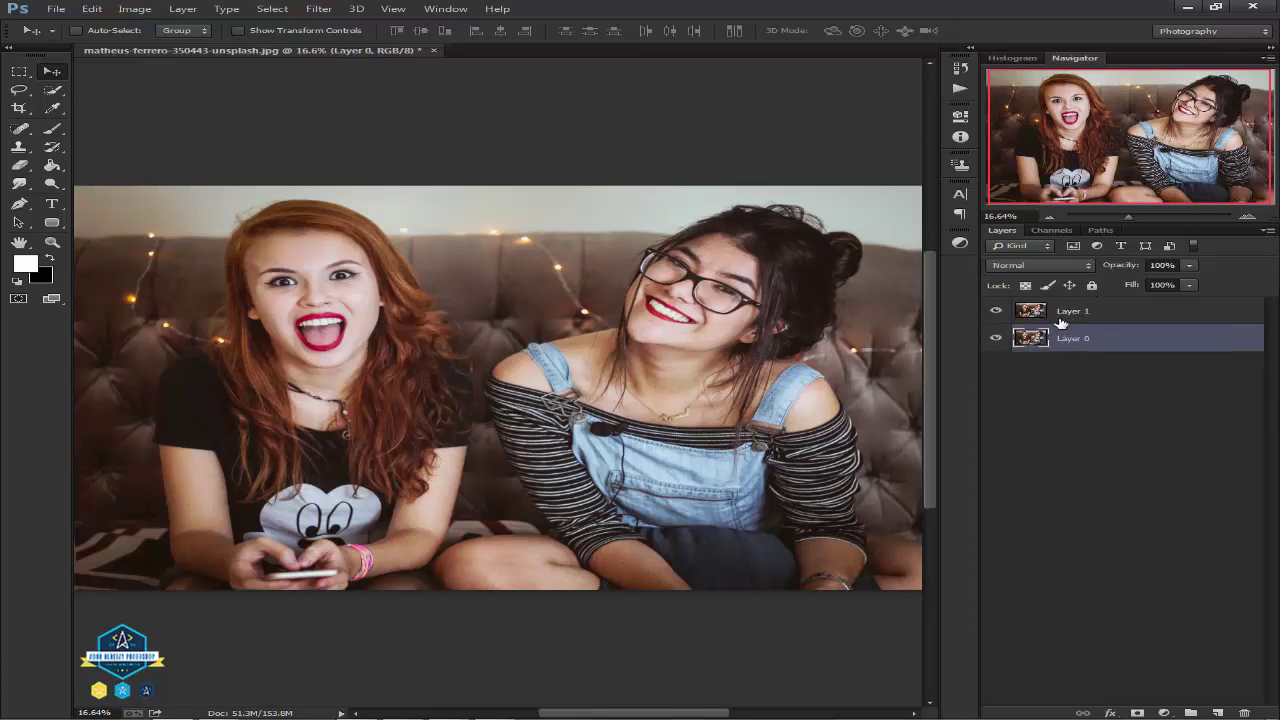
Open the Camera Raw Filter on Layer 1 and set Exposure to +0.35, Contrast to +19 and Highlights to +13.
{"action": "left_click", "coordinate": [1060, 314]}
{"action": "left_click", "coordinate": [330, 14]}
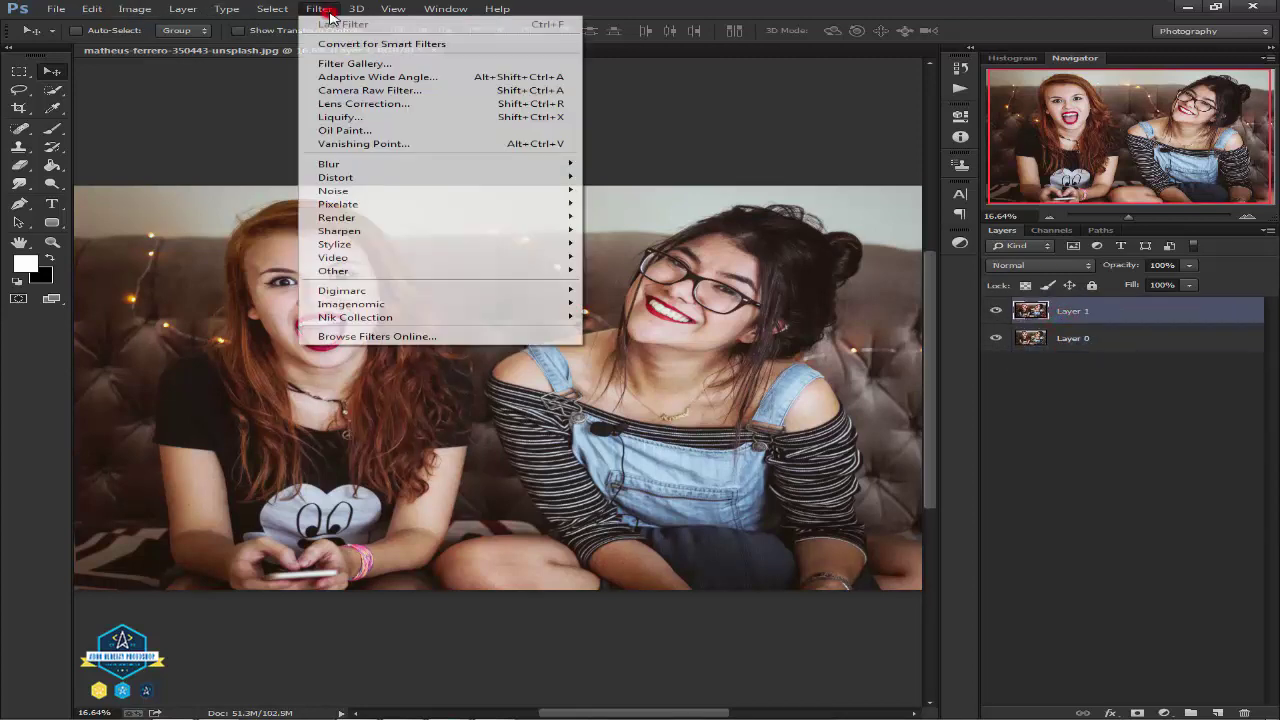
{"action": "left_click", "coordinate": [422, 91]}
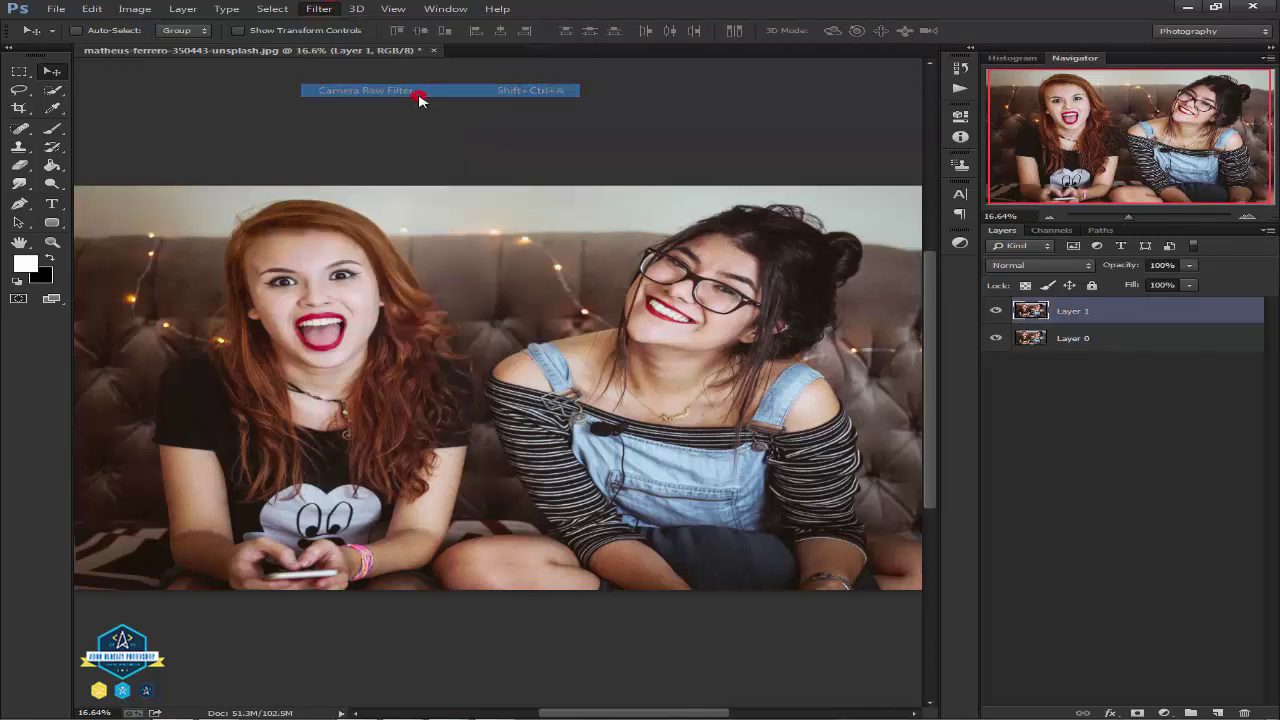
{"action": "left_click_drag", "start_coordinate": [1124, 313], "coordinate": [1138, 356]}
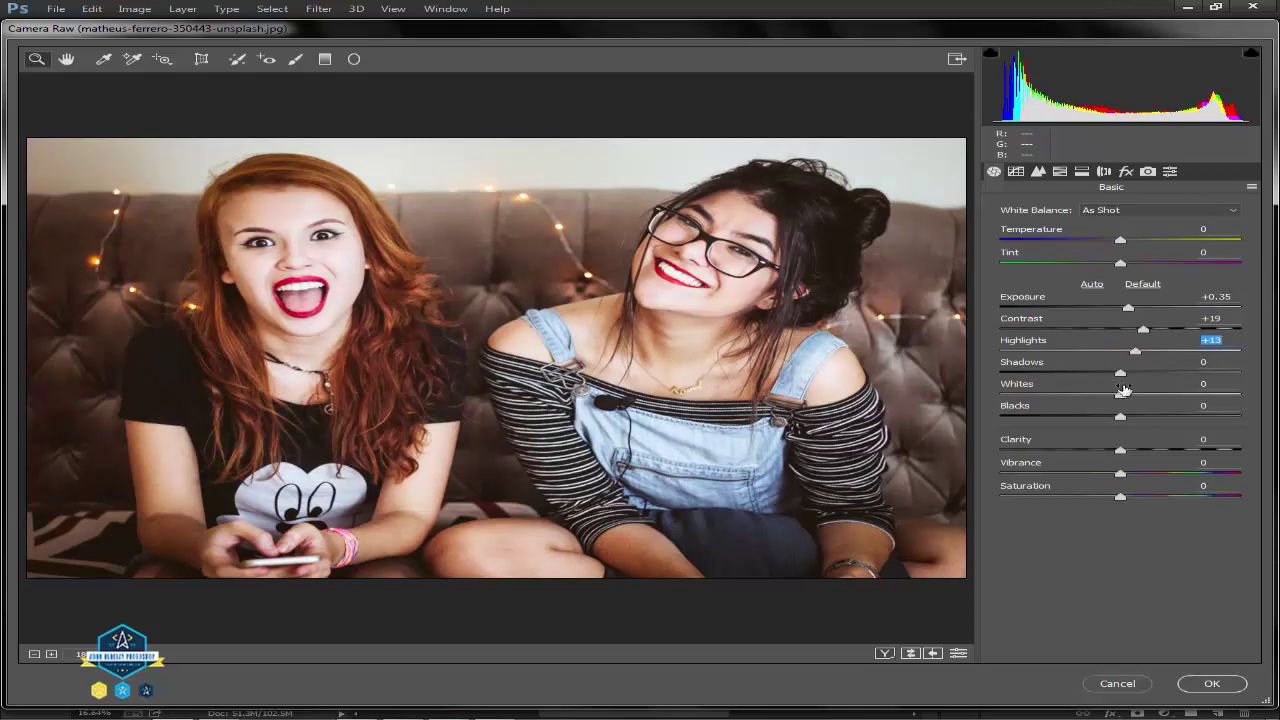
Set Shadows to -4, Whites to -7, Blacks to +27, Clarity to +13, Vibrance to +2, Saturation to +16 and Tint to +4.
{"action": "left_click_drag", "start_coordinate": [1121, 373], "coordinate": [1142, 503]}
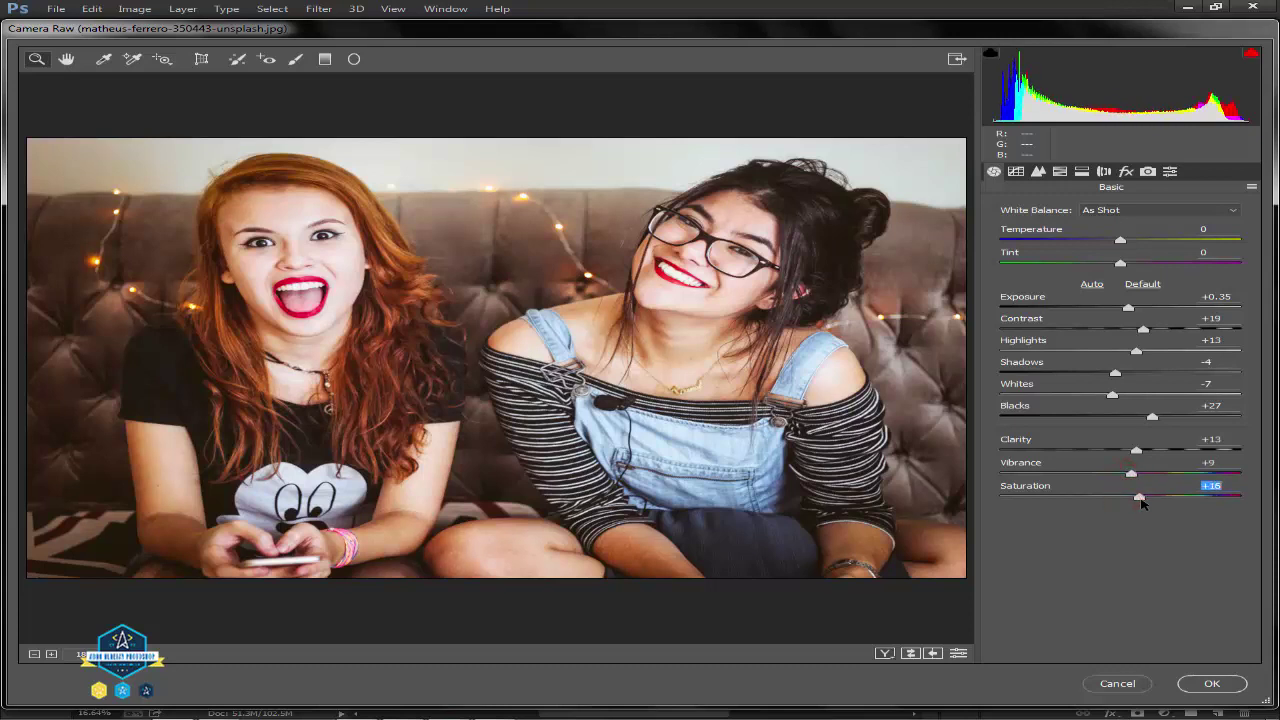
{"action": "left_click", "coordinate": [1131, 476]}
{"action": "left_click_drag", "start_coordinate": [1122, 264], "coordinate": [1128, 266]}
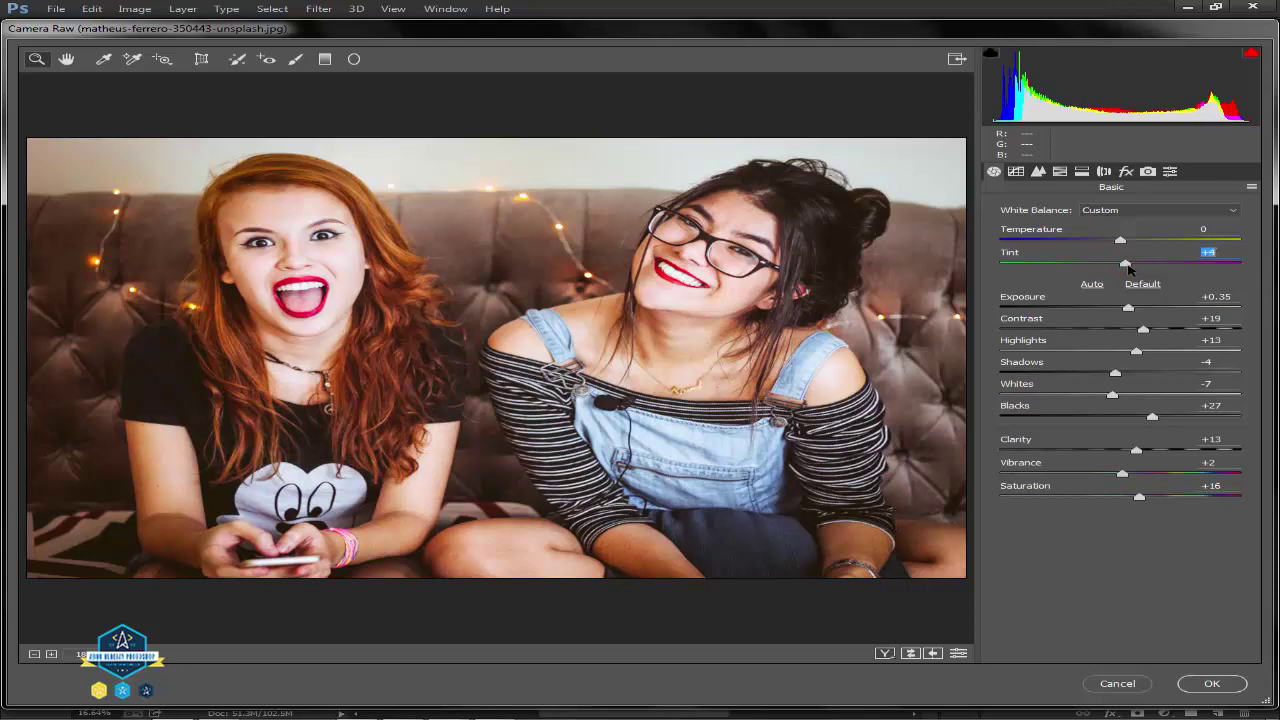
Set the luminance noise reduction to about 26 and raise the sharpening amount.
{"action": "left_click", "coordinate": [1038, 172]}
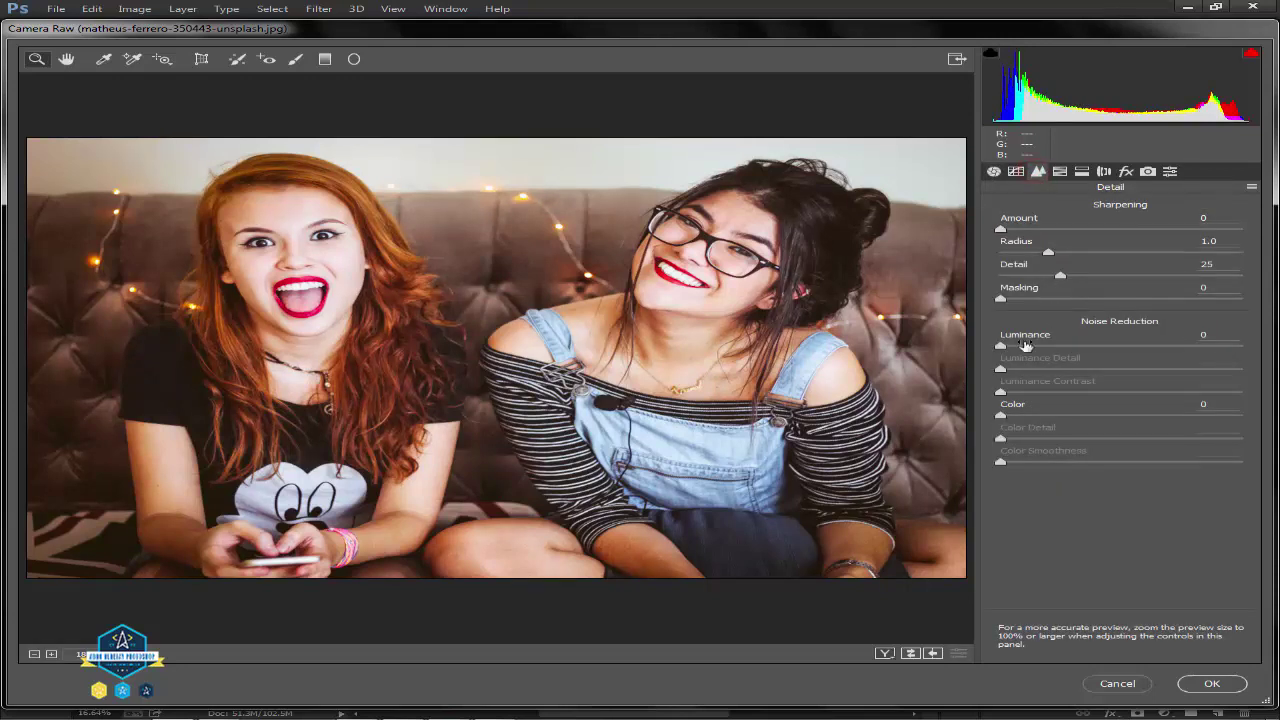
{"action": "left_click_drag", "start_coordinate": [1003, 345], "coordinate": [1060, 346]}
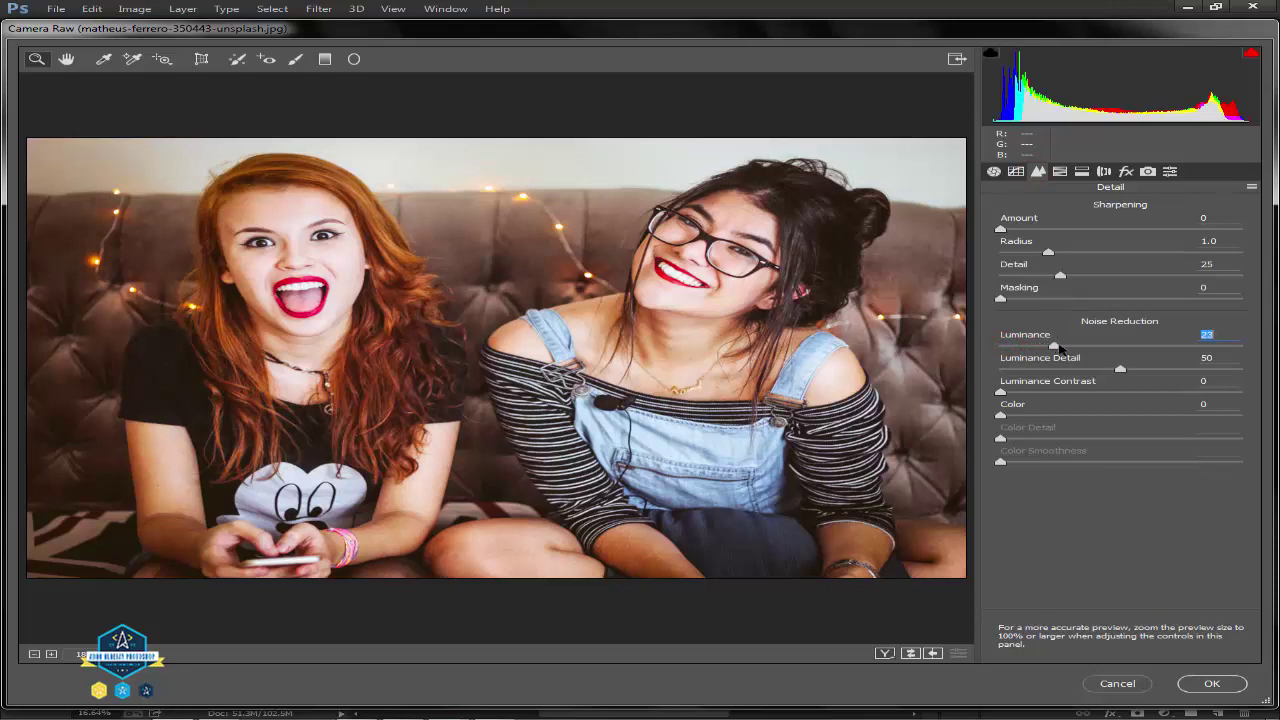
{"action": "left_click_drag", "start_coordinate": [1066, 347], "coordinate": [1071, 346]}
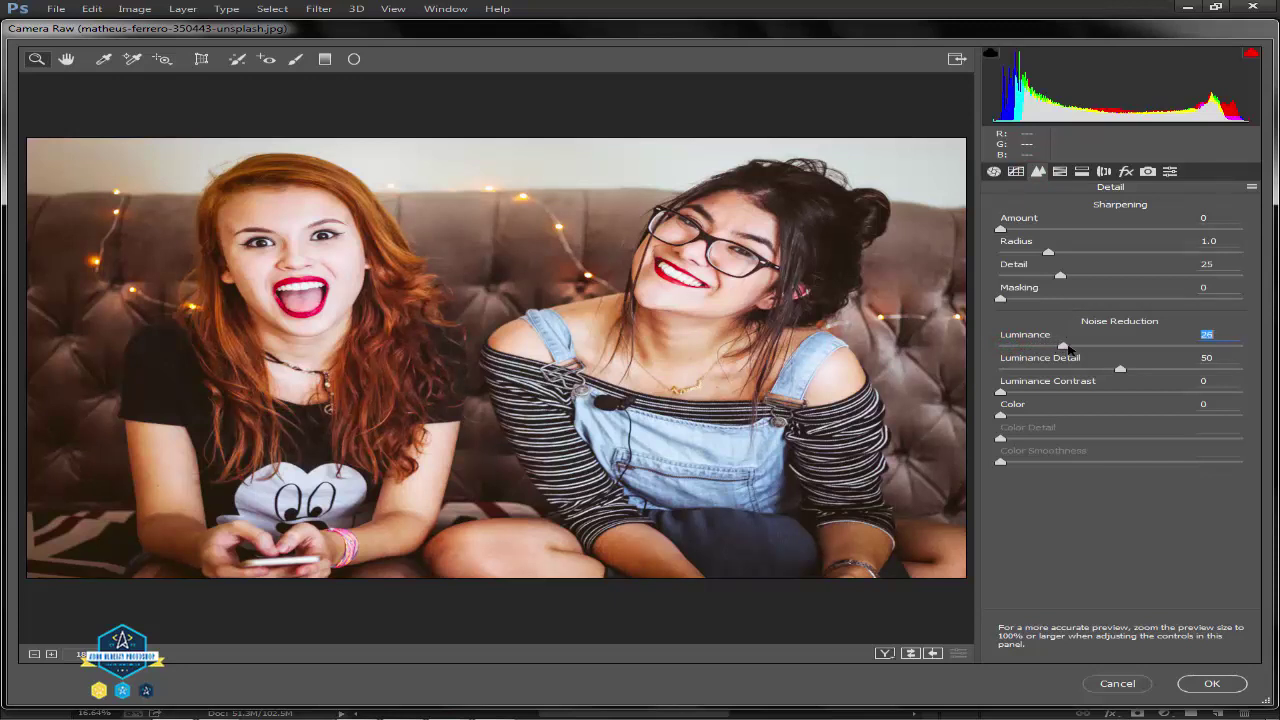
{"action": "left_click", "coordinate": [1003, 230]}
{"action": "left_click_drag", "start_coordinate": [1016, 235], "coordinate": [1090, 236]}
Set the HSL saturation to Reds +10, Oranges +7, Yellows +6, Greens +8, Aquas +28 and Blues +36.
{"action": "left_click", "coordinate": [1064, 173]}
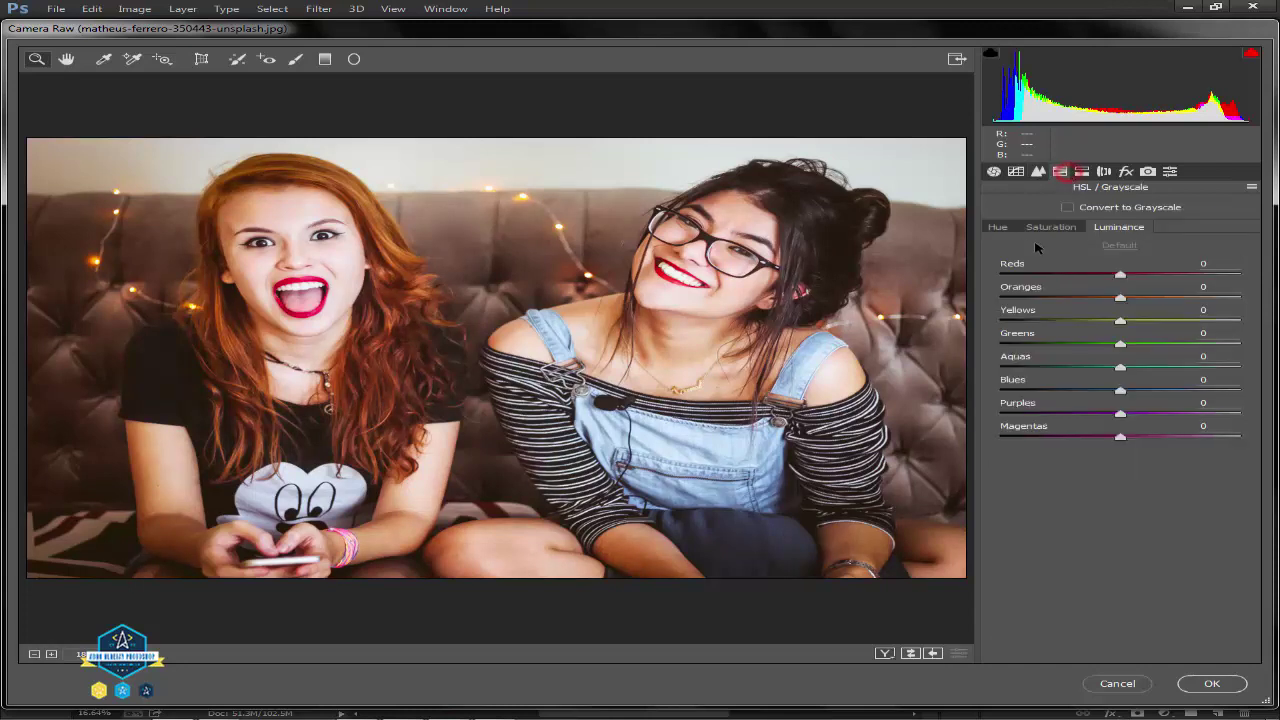
{"action": "left_click", "coordinate": [1064, 223]}
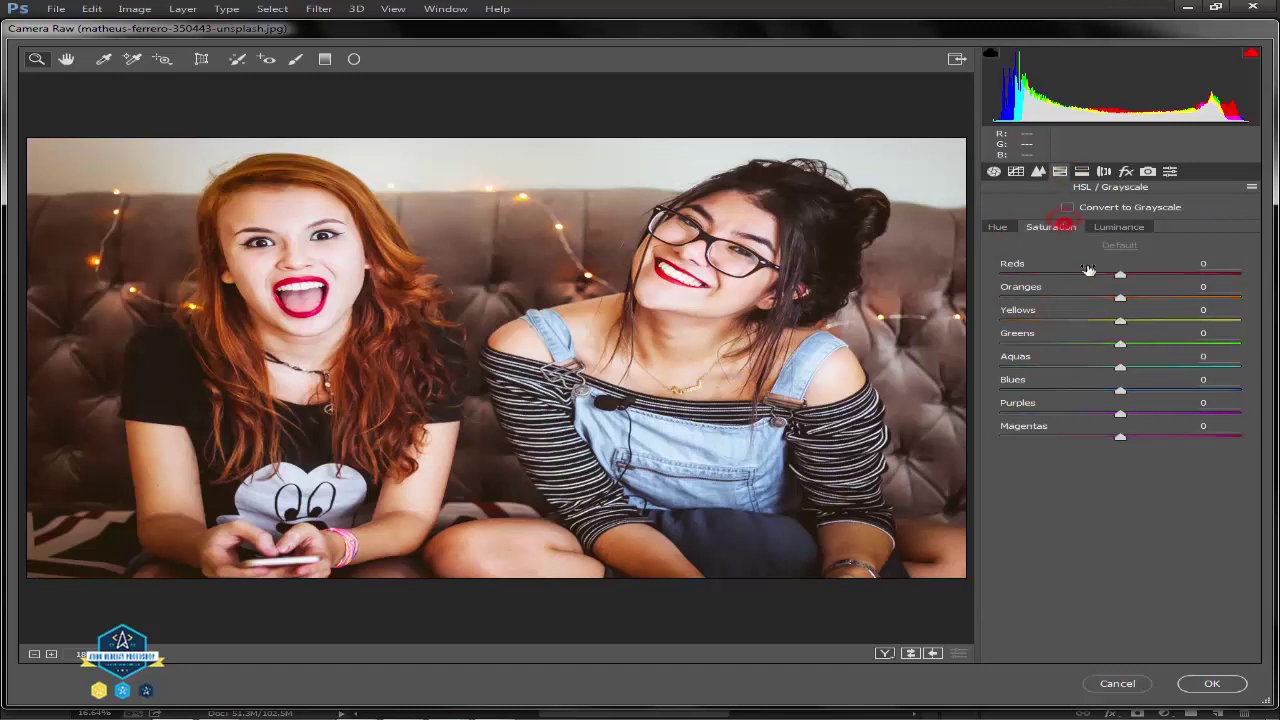
{"action": "left_click_drag", "start_coordinate": [1120, 278], "coordinate": [1153, 281]}
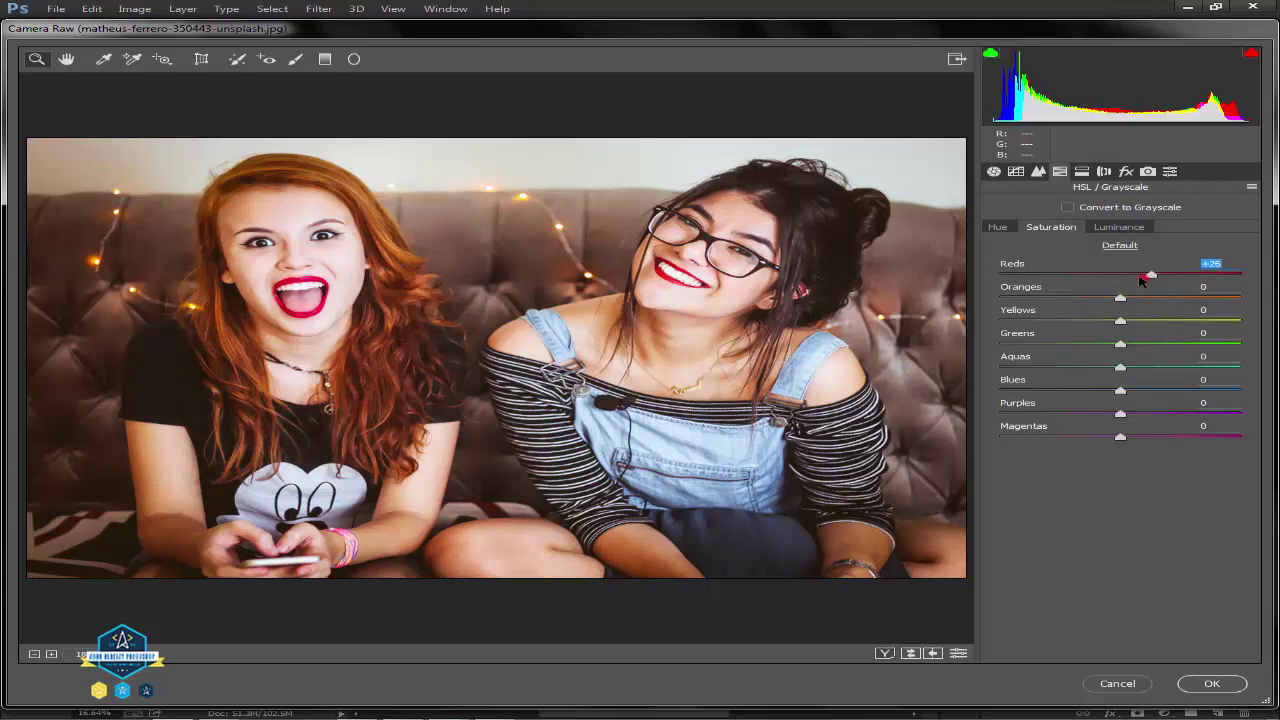
{"action": "left_click", "coordinate": [1144, 278]}
{"action": "left_click_drag", "start_coordinate": [1120, 299], "coordinate": [1164, 397]}
{"action": "left_click_drag", "start_coordinate": [1109, 324], "coordinate": [1124, 327]}
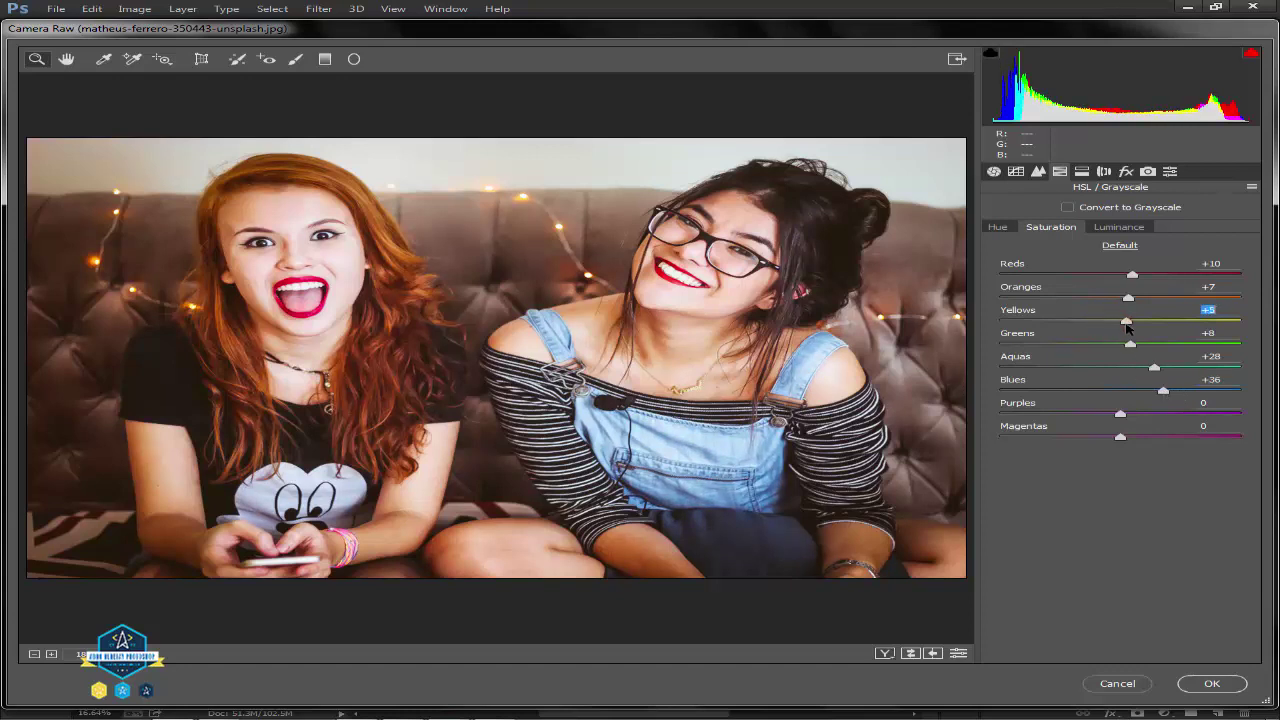
Set the HSL hue to Reds +13, Oranges +11, Yellows +16, Aquas +28 and Blues -42.
{"action": "left_click", "coordinate": [997, 227]}
{"action": "left_click_drag", "start_coordinate": [1119, 391], "coordinate": [1145, 372]}
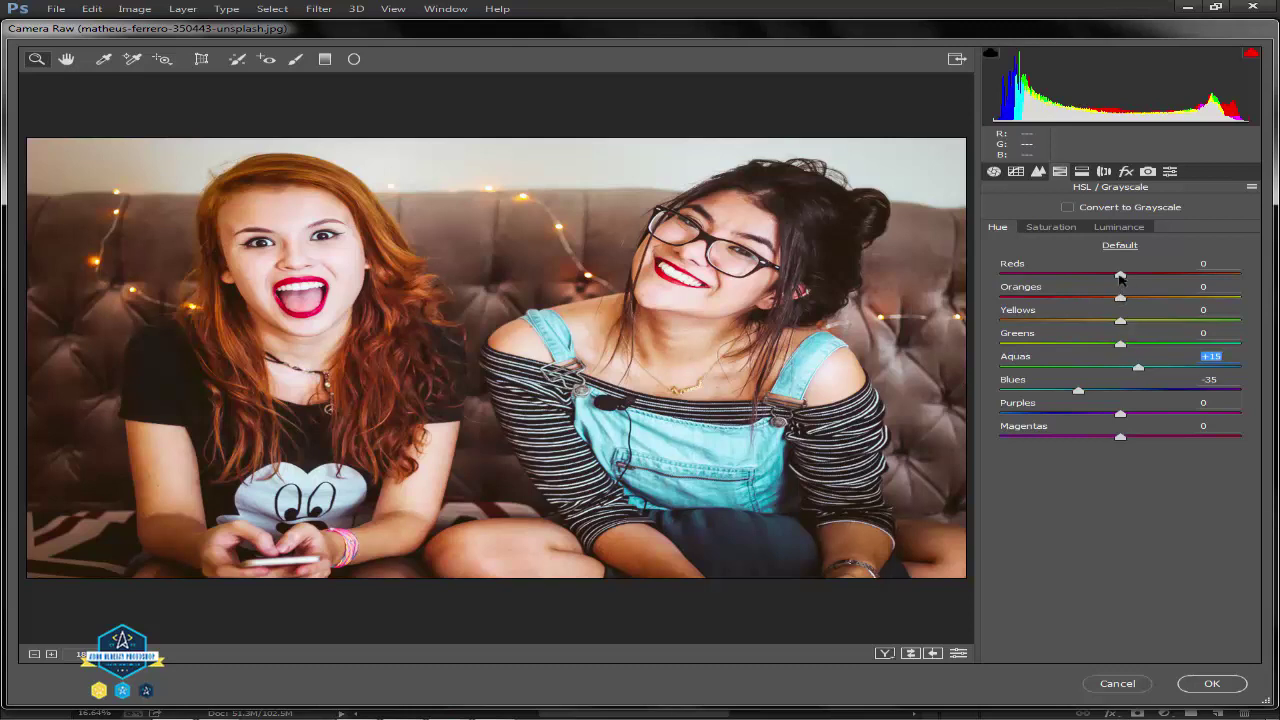
{"action": "left_click_drag", "start_coordinate": [1120, 274], "coordinate": [1136, 300]}
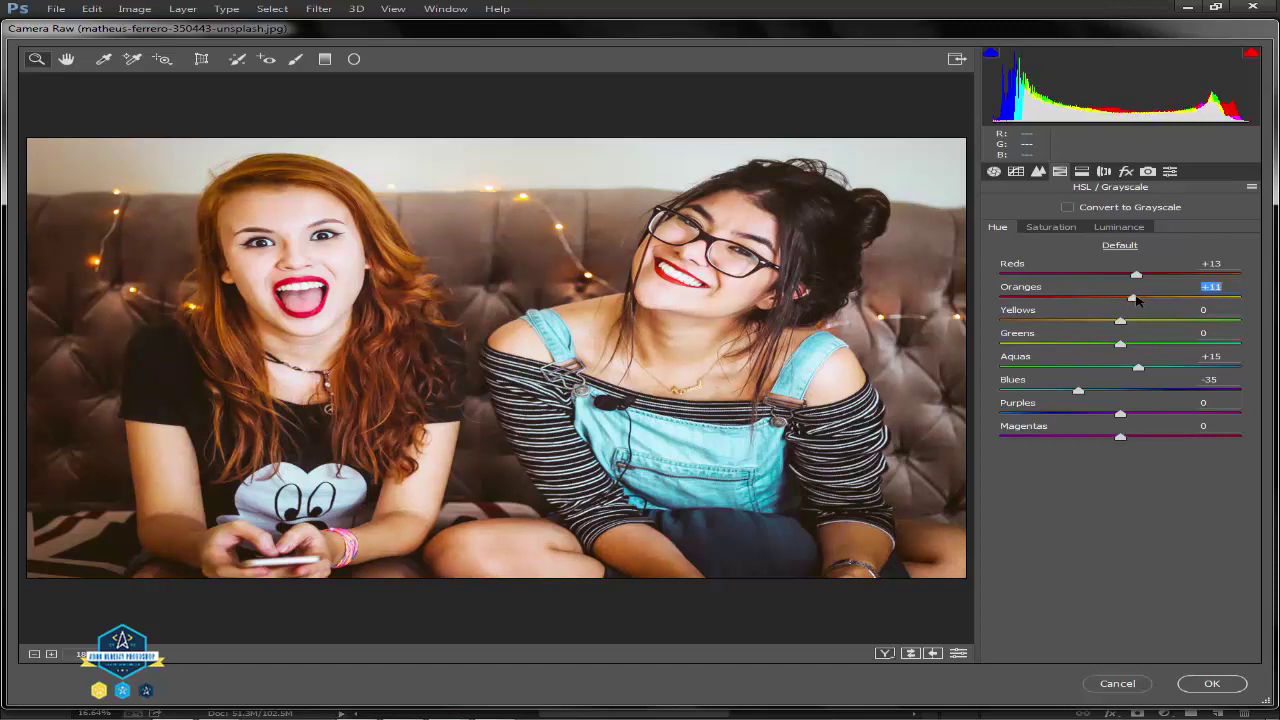
{"action": "left_click_drag", "start_coordinate": [1122, 321], "coordinate": [1156, 370]}
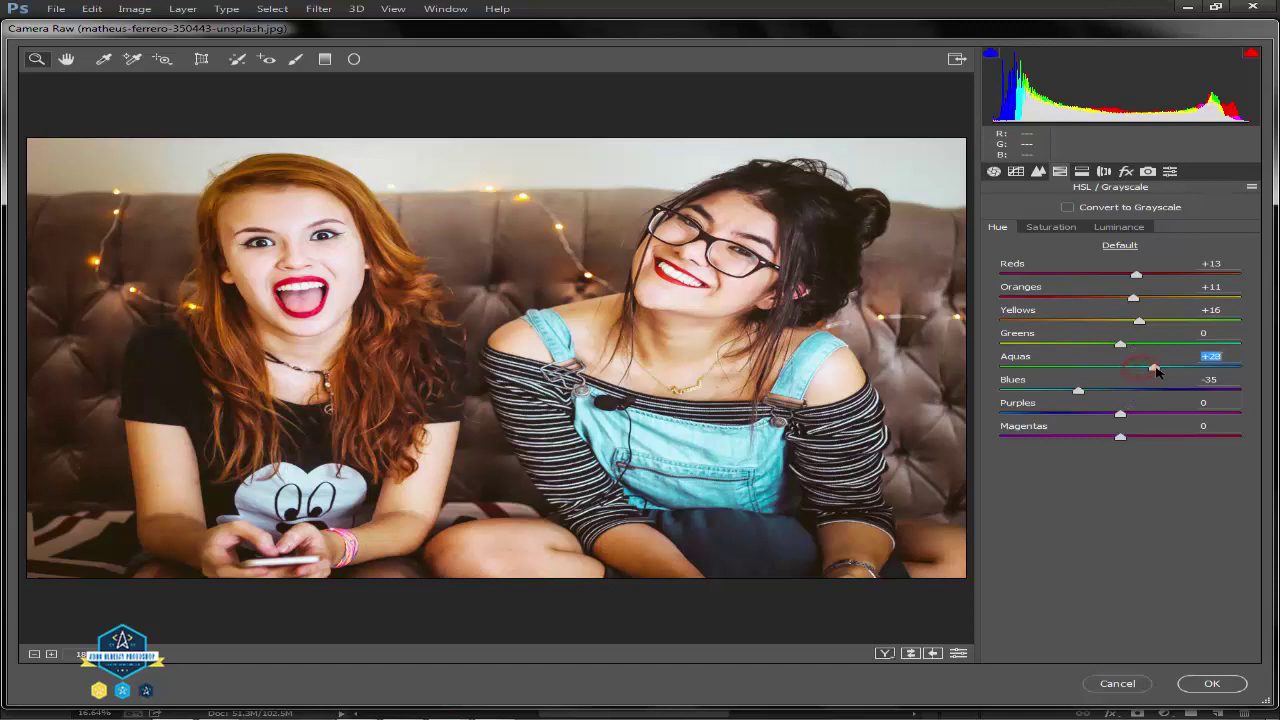
{"action": "mouse_move", "coordinate": [1078, 390]}
{"action": "left_mouse_down"}
{"action": "mouse_move", "coordinate": [1061, 390]}
{"action": "mouse_move", "coordinate": [1072, 394]}
{"action": "left_mouse_up"}
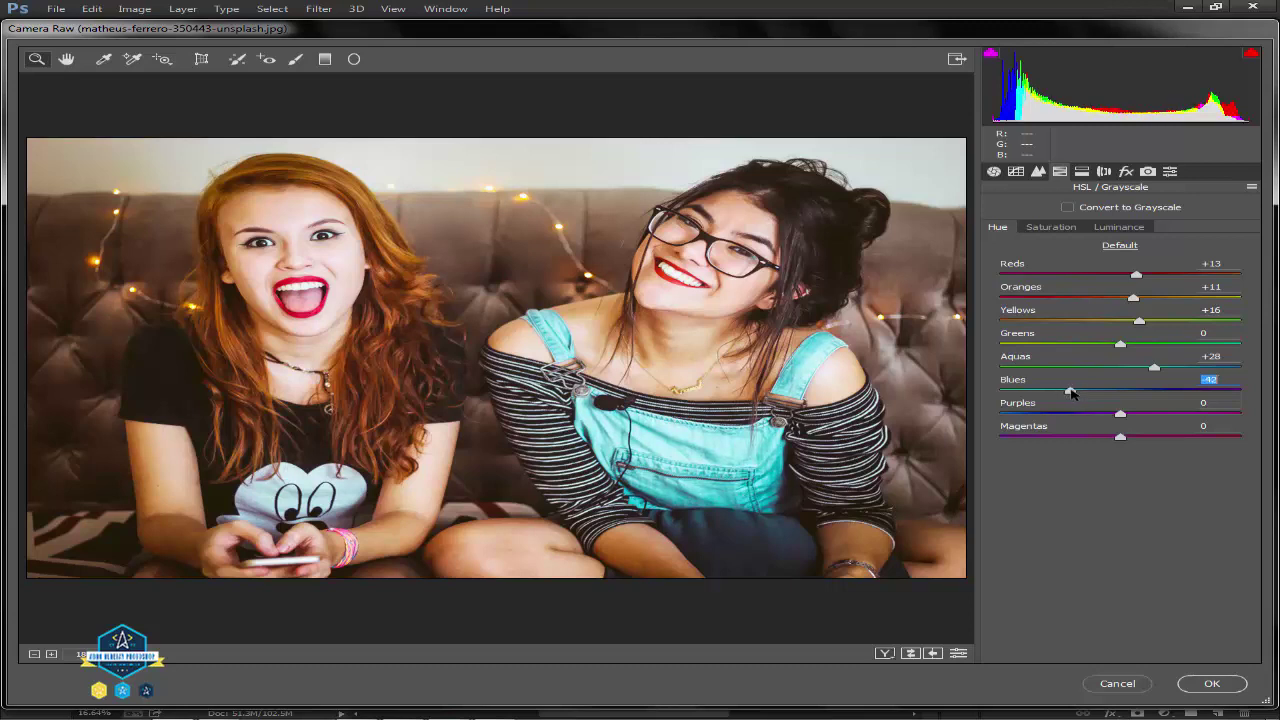
Adjust the magenta and purple saturation, and set HSL luminance to Reds +16, Oranges +3, Yellows +13, Aquas +34 and Blues -29.
{"action": "left_click", "coordinate": [1052, 230]}
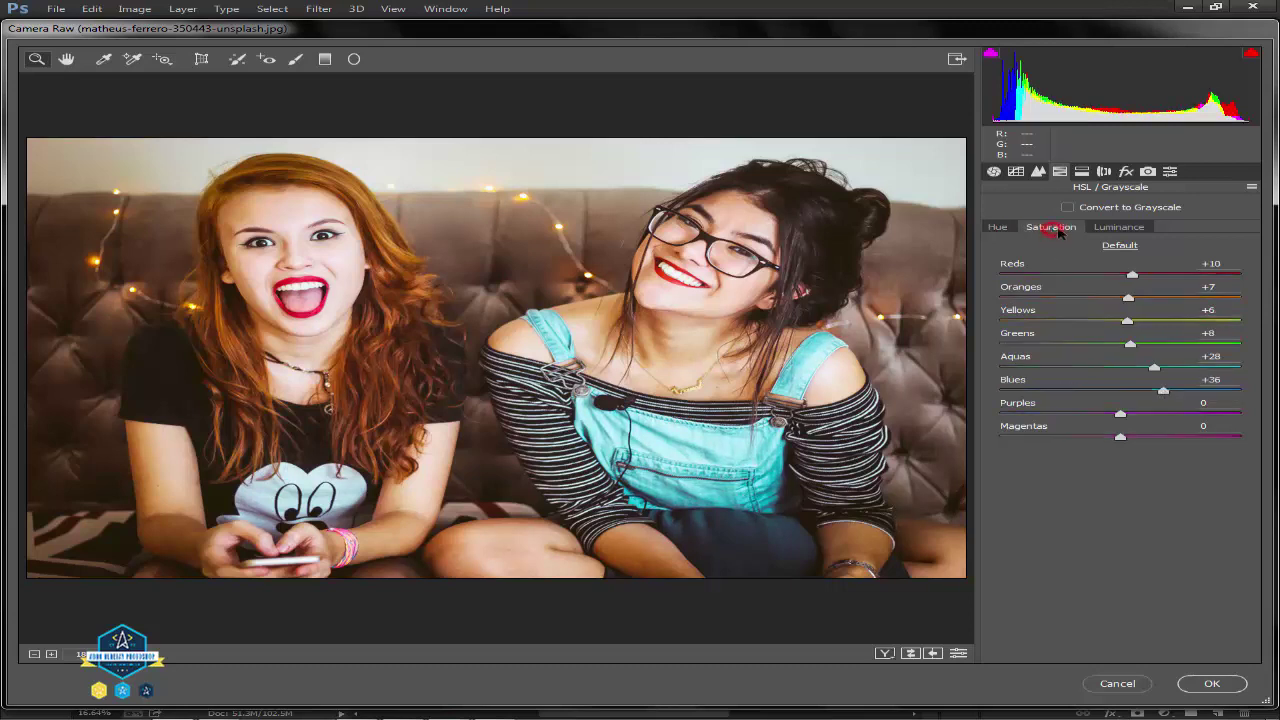
{"action": "mouse_move", "coordinate": [1117, 433]}
{"action": "left_mouse_down"}
{"action": "mouse_move", "coordinate": [1138, 438]}
{"action": "mouse_move", "coordinate": [1108, 415]}
{"action": "left_mouse_up"}
{"action": "left_click", "coordinate": [1118, 230]}
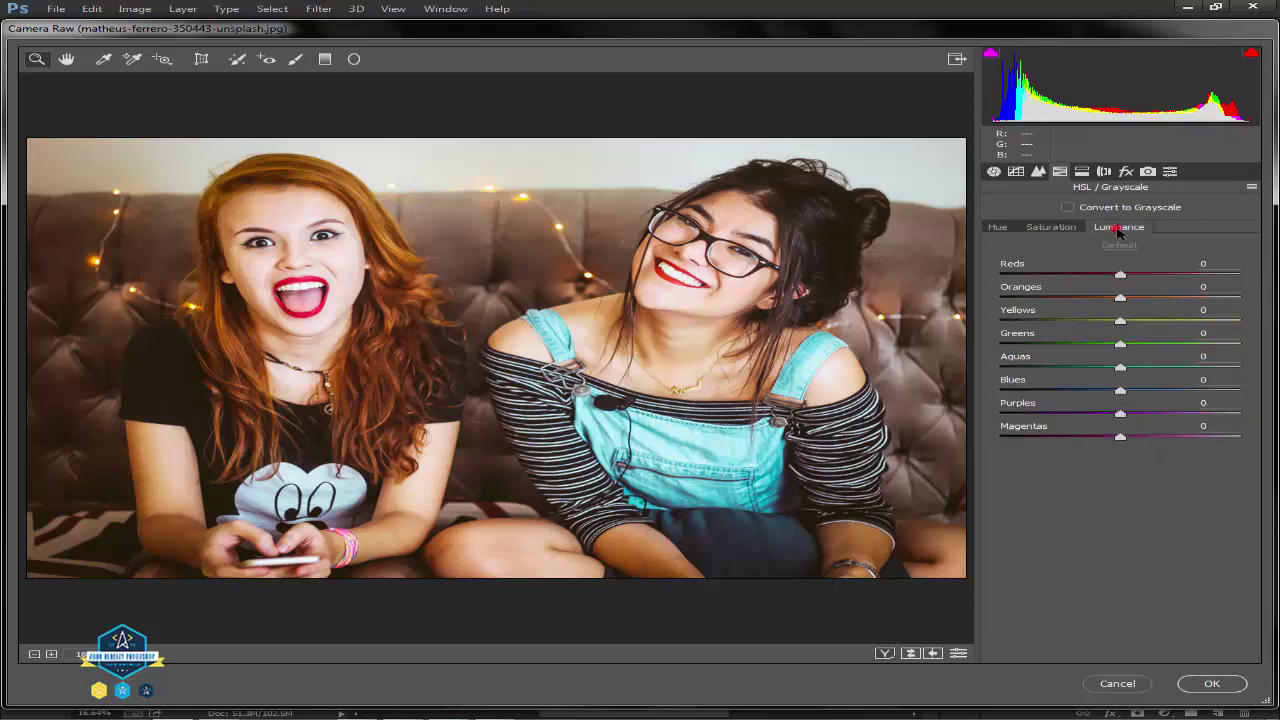
{"action": "mouse_move", "coordinate": [1121, 278]}
{"action": "left_mouse_down"}
{"action": "mouse_move", "coordinate": [1137, 276]}
{"action": "mouse_move", "coordinate": [1106, 278]}
{"action": "mouse_move", "coordinate": [1150, 277]}
{"action": "mouse_move", "coordinate": [1125, 300]}
{"action": "left_mouse_up"}
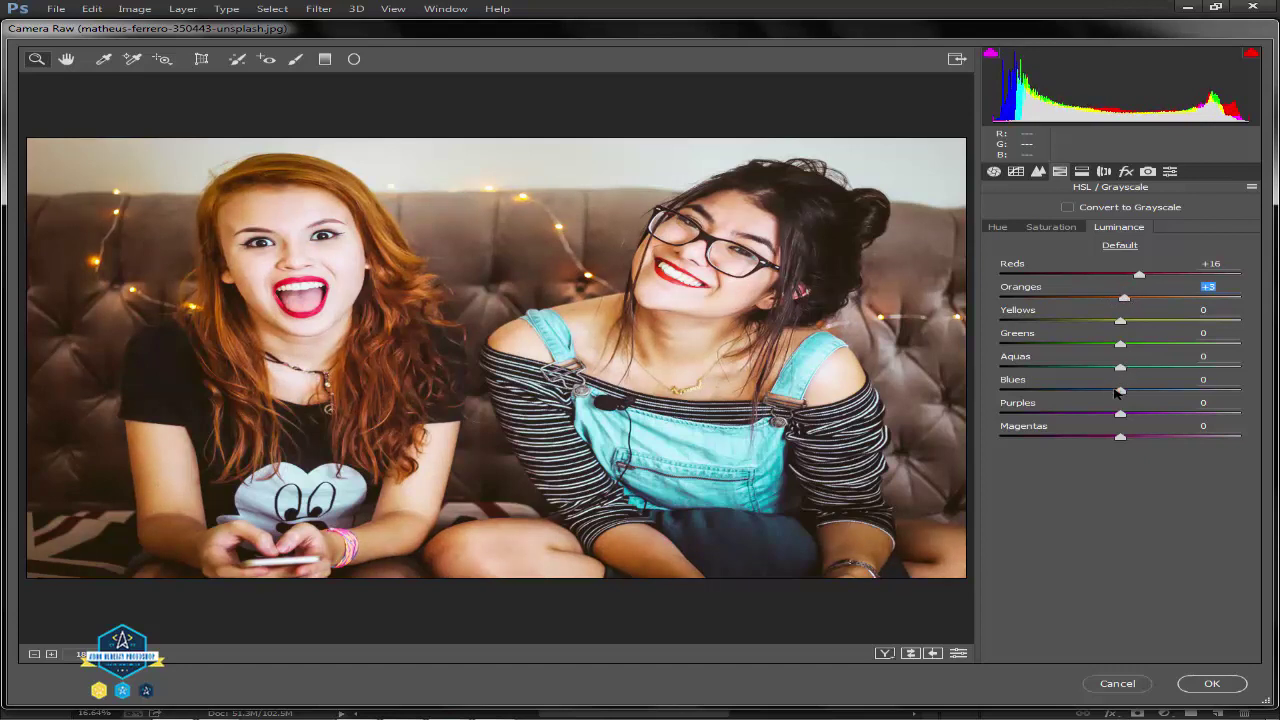
{"action": "left_click_drag", "start_coordinate": [1117, 392], "coordinate": [1163, 383]}
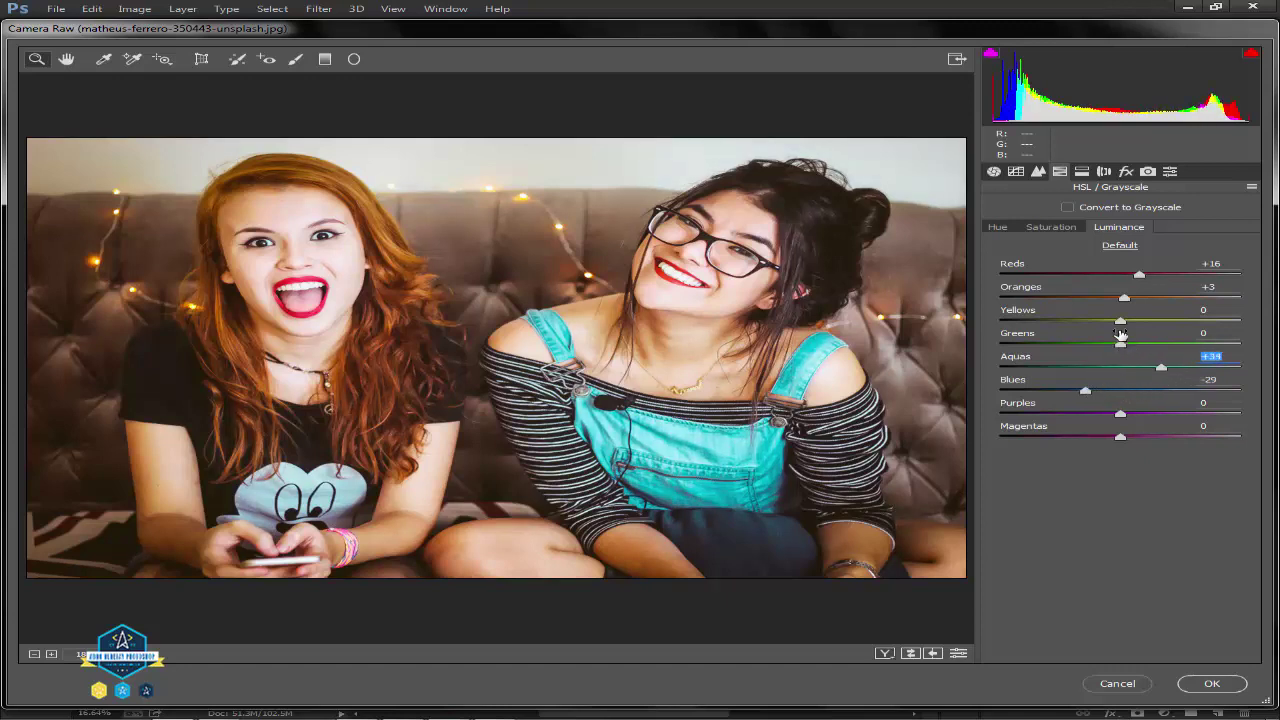
{"action": "mouse_move", "coordinate": [1122, 322]}
{"action": "left_mouse_down"}
{"action": "mouse_move", "coordinate": [1159, 328]}
{"action": "mouse_move", "coordinate": [1137, 326]}
{"action": "left_mouse_up"}
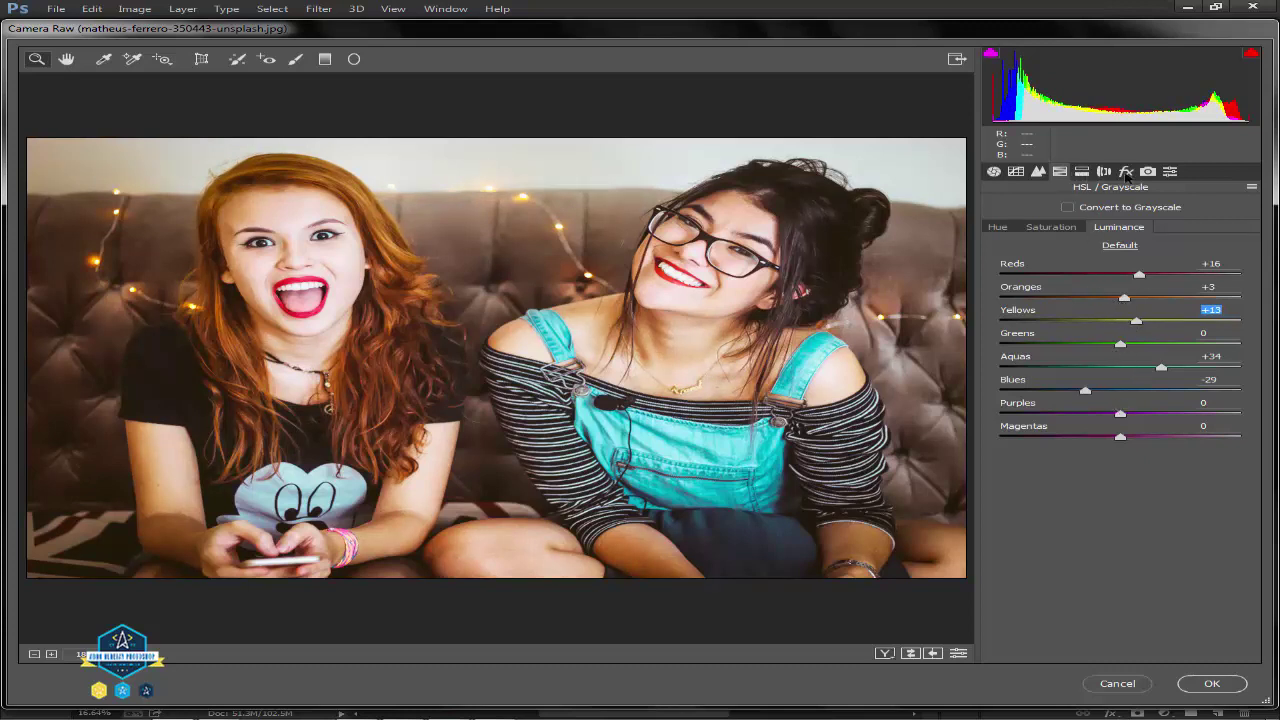
In Camera Calibration, set Blue Primary hue to -28 and saturation to +18, and Green Primary hue to +18 and saturation to +4.
{"action": "left_click", "coordinate": [1125, 172]}
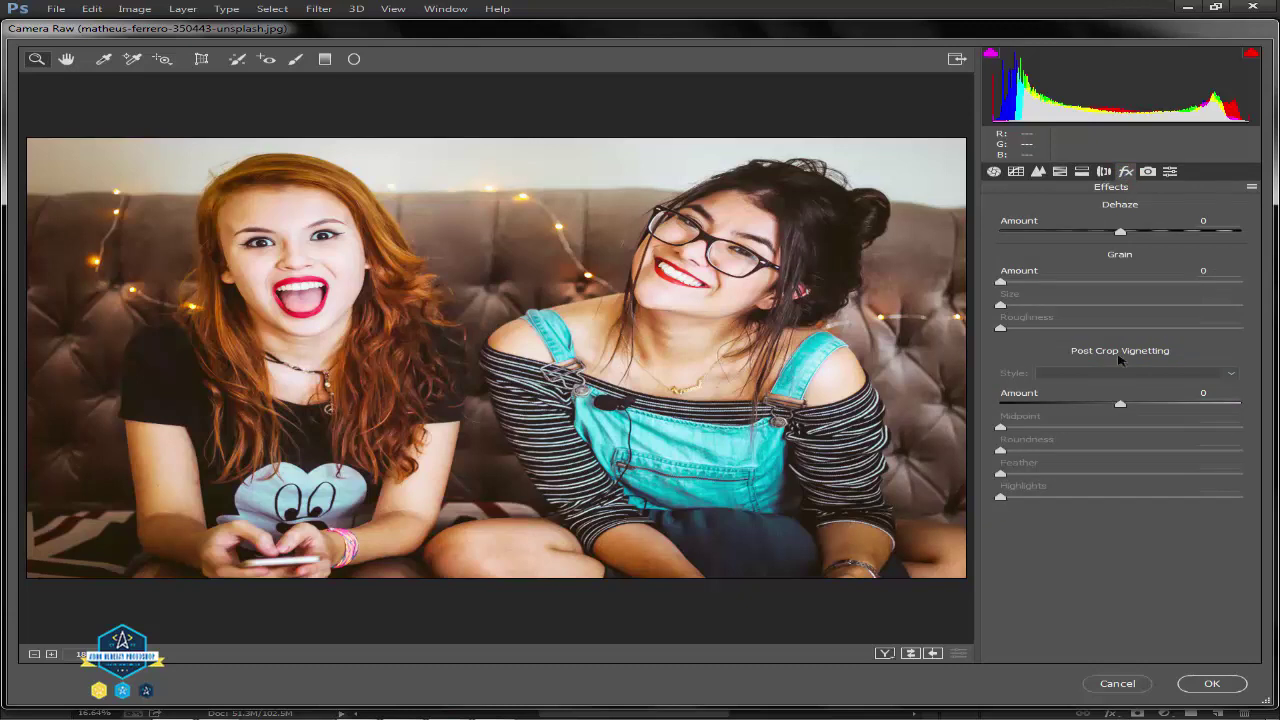
{"action": "left_click", "coordinate": [1147, 172]}
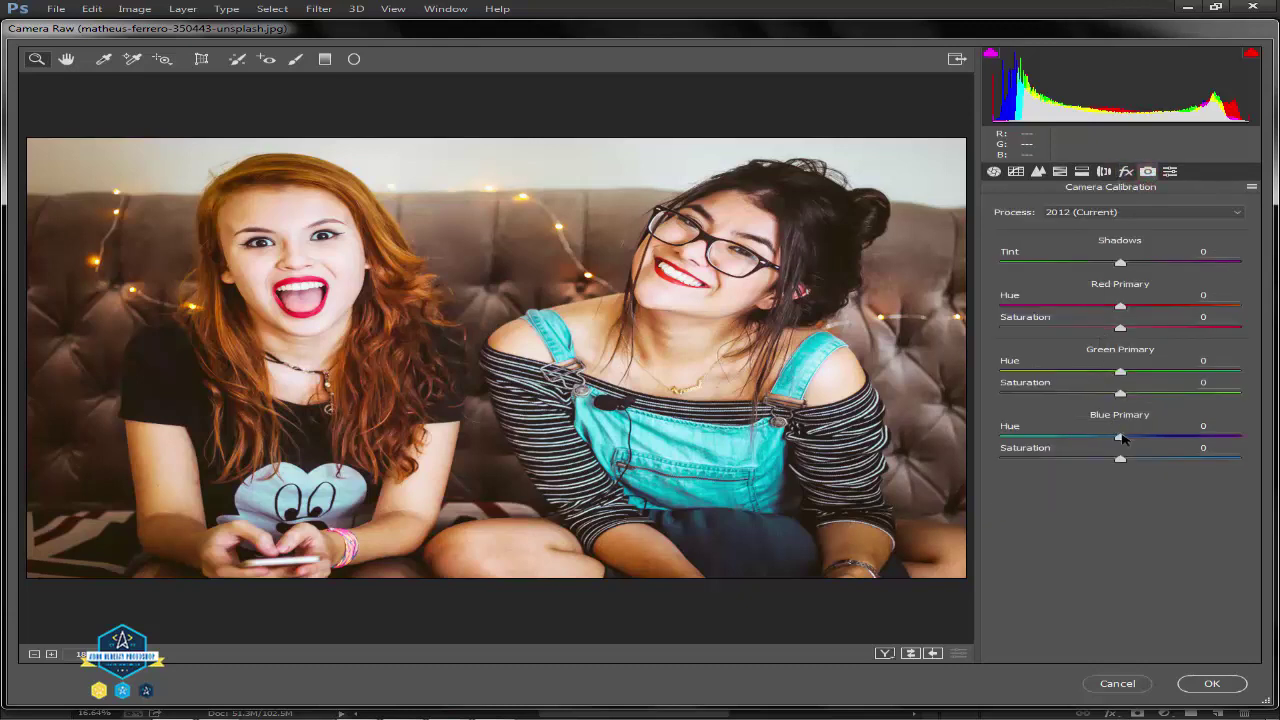
{"action": "left_click_drag", "start_coordinate": [1122, 438], "coordinate": [1096, 438]}
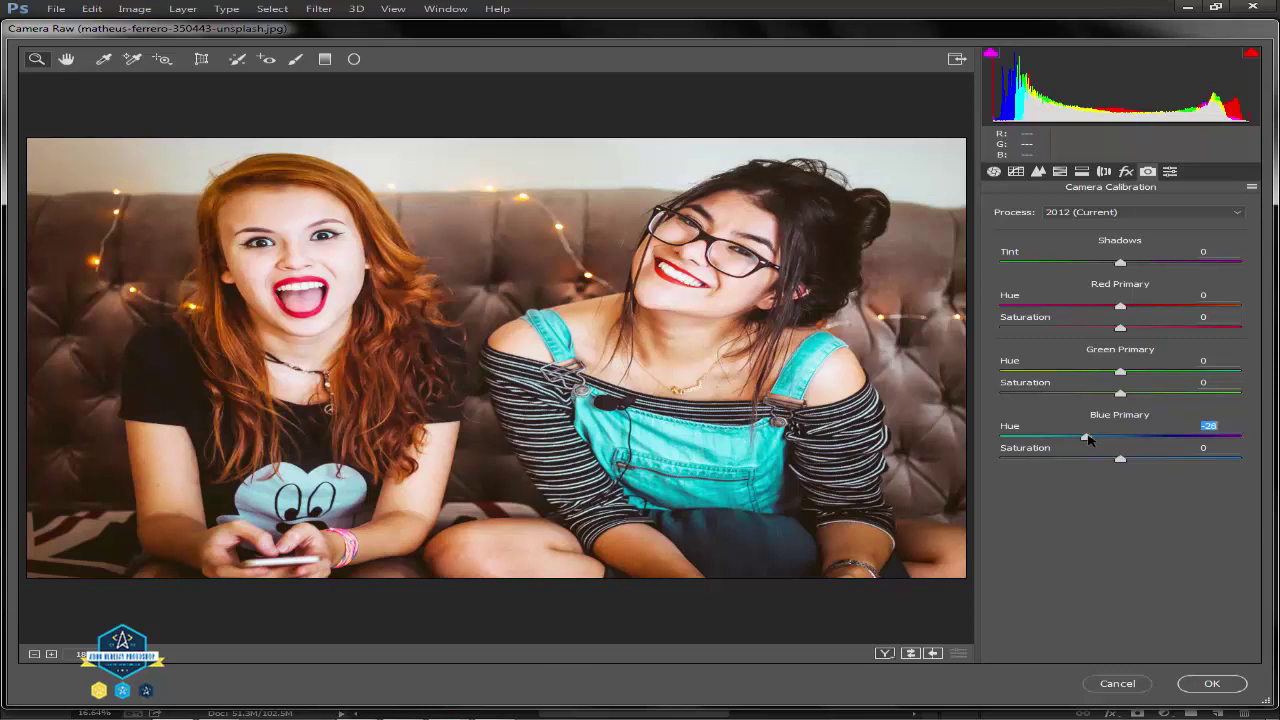
{"action": "left_click_drag", "start_coordinate": [1134, 461], "coordinate": [1145, 461]}
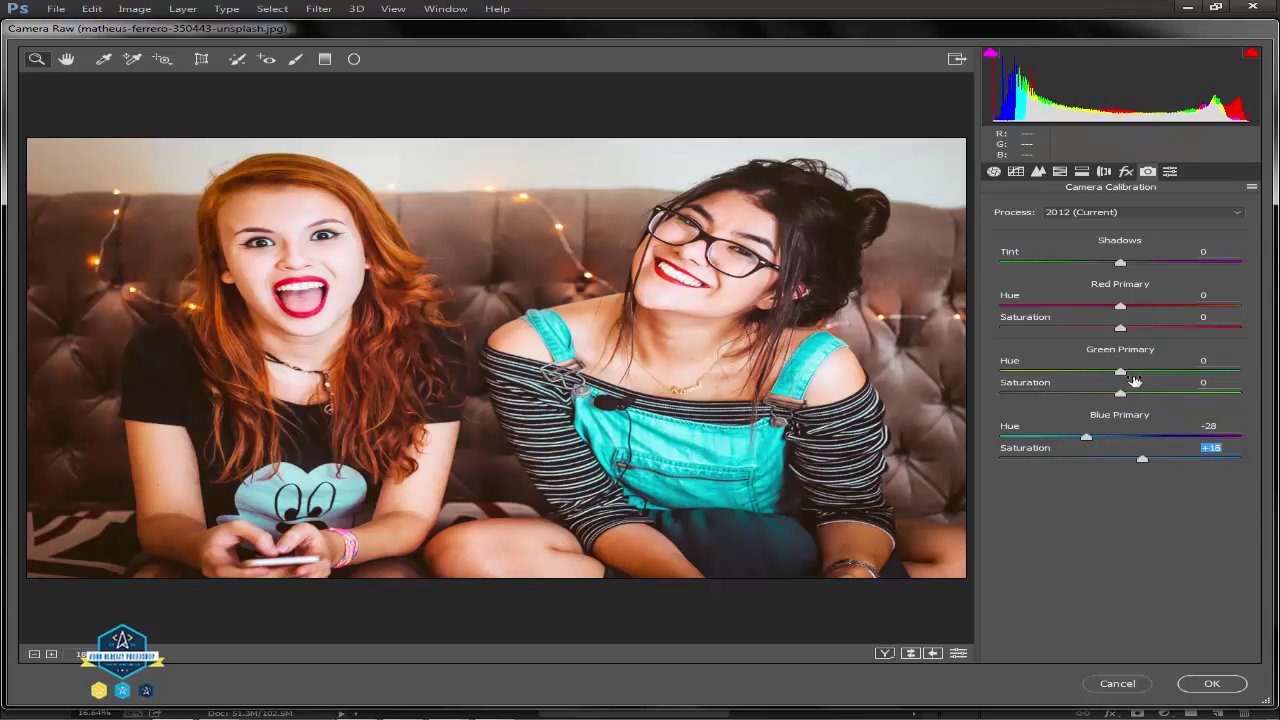
{"action": "mouse_move", "coordinate": [1120, 373]}
{"action": "left_mouse_down"}
{"action": "mouse_move", "coordinate": [1147, 380]}
{"action": "mouse_move", "coordinate": [1129, 398]}
{"action": "mouse_move", "coordinate": [1144, 378]}
{"action": "left_mouse_up"}
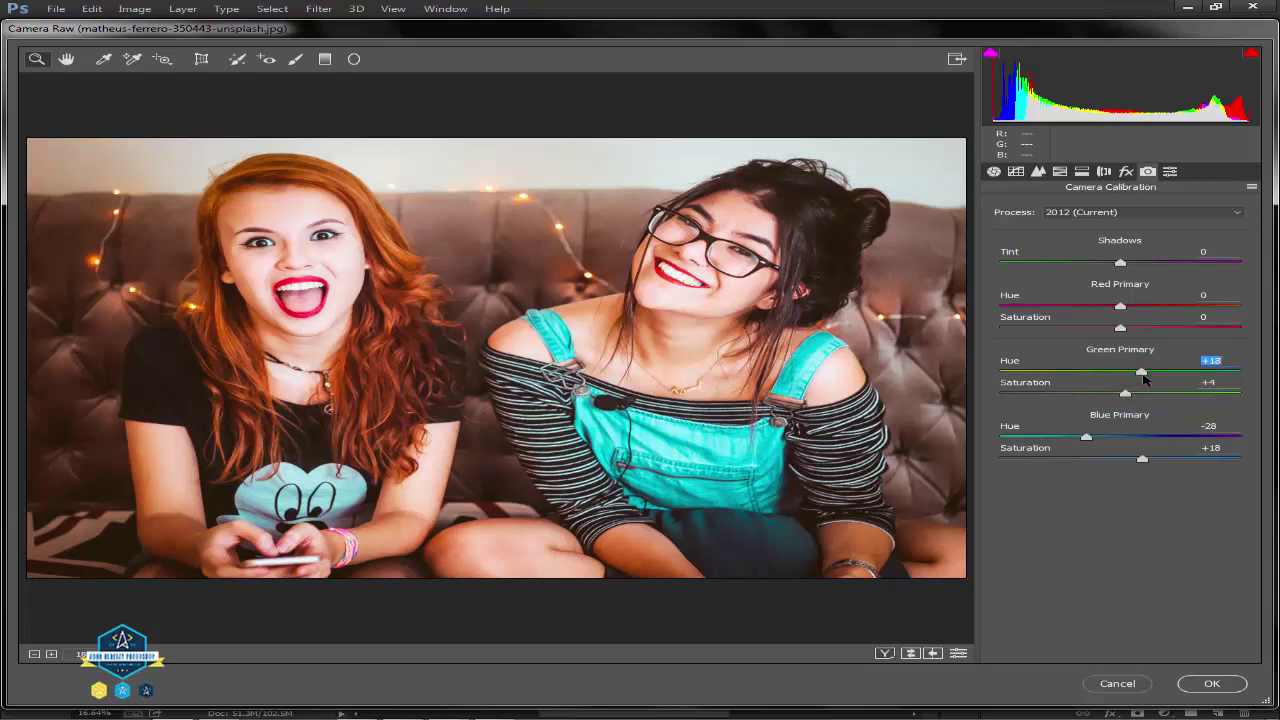
Set the Red Primary hue to +17, raise its saturation and the shadows tint slightly, and apply the Camera Raw adjustments.
{"action": "left_click_drag", "start_coordinate": [1120, 308], "coordinate": [1134, 310]}
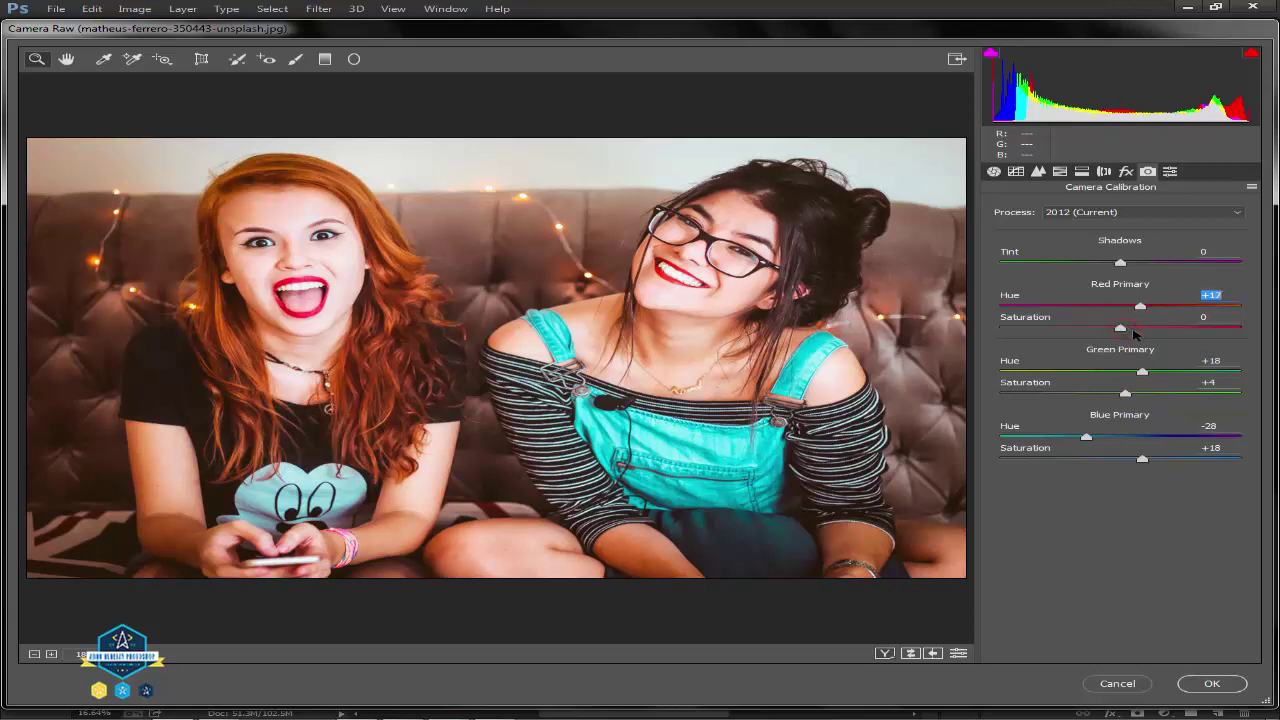
{"action": "left_click", "coordinate": [1129, 329]}
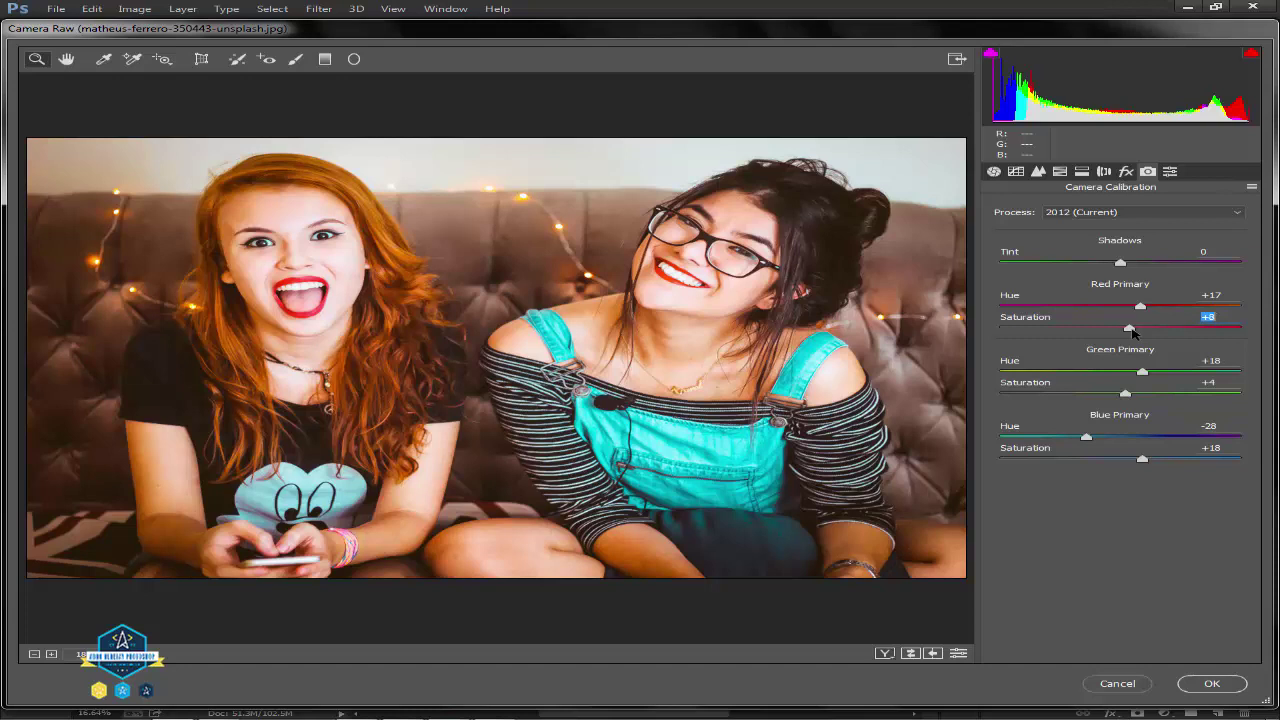
{"action": "left_click_drag", "start_coordinate": [1132, 332], "coordinate": [1127, 341]}
{"action": "left_click_drag", "start_coordinate": [1121, 263], "coordinate": [1131, 265]}
{"action": "left_click", "coordinate": [1211, 683]}
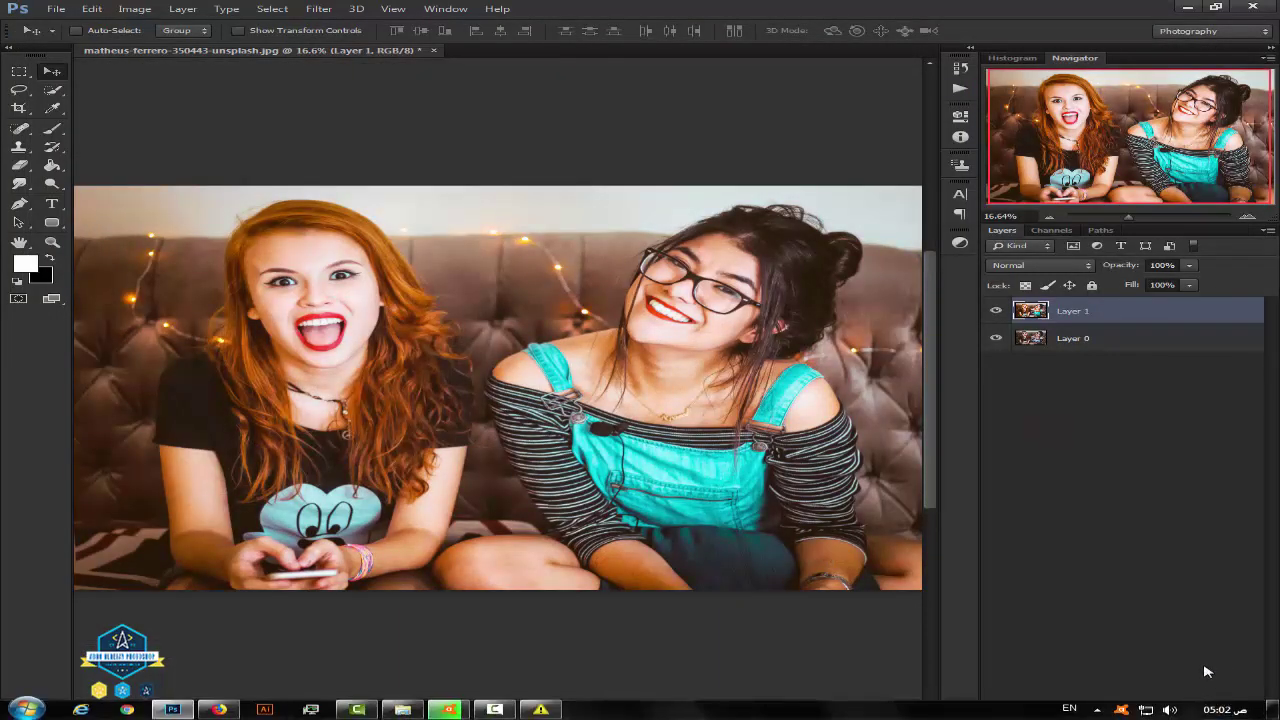
Add a new layer and paint one soft white dab with a 2600 px brush over the dark-haired woman's head.
{"action": "left_click", "coordinate": [1221, 712]}
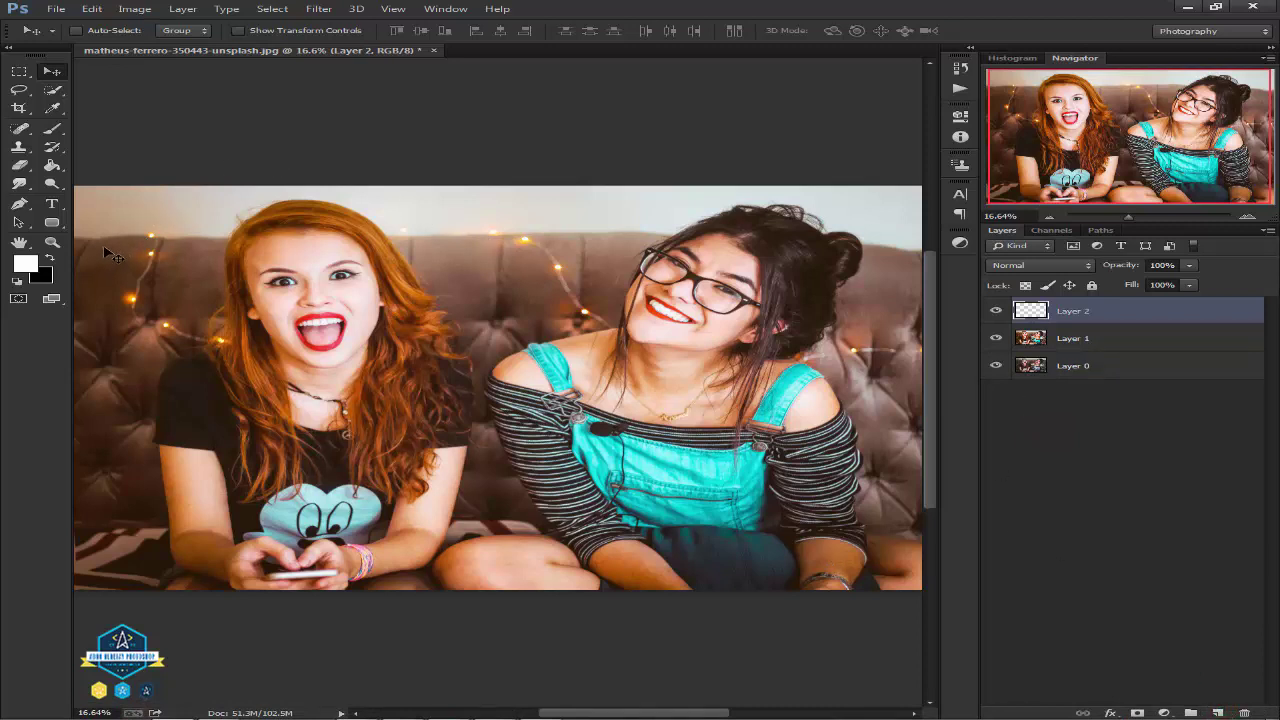
{"action": "left_click", "coordinate": [52, 128]}
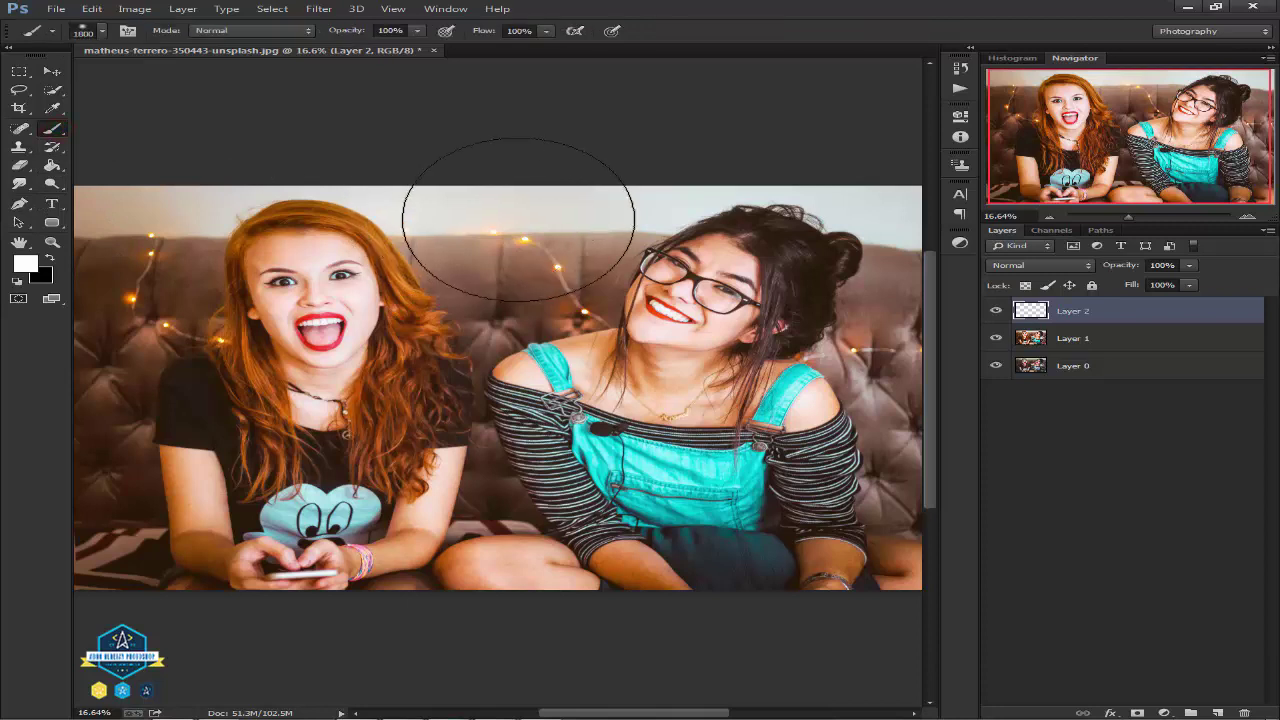
{"action": "key", "text": "bracketright"}
{"action": "key", "text": "bracketright"}
{"action": "key", "text": "bracketright"}
{"action": "key", "text": "bracketright"}
{"action": "key", "text": "bracketright"}
{"action": "key", "text": "bracketright"}
{"action": "key", "text": "bracketright"}
{"action": "key", "text": "bracketright"}
{"action": "key", "text": "bracketright"}
{"action": "key", "text": "bracketright"}
{"action": "key", "text": "bracketright"}
{"action": "key", "text": "bracketright"}
{"action": "key", "text": "bracketright"}
{"action": "key", "text": "bracketright"}
{"action": "key", "text": "bracketright"}
{"action": "key", "text": "bracketright"}
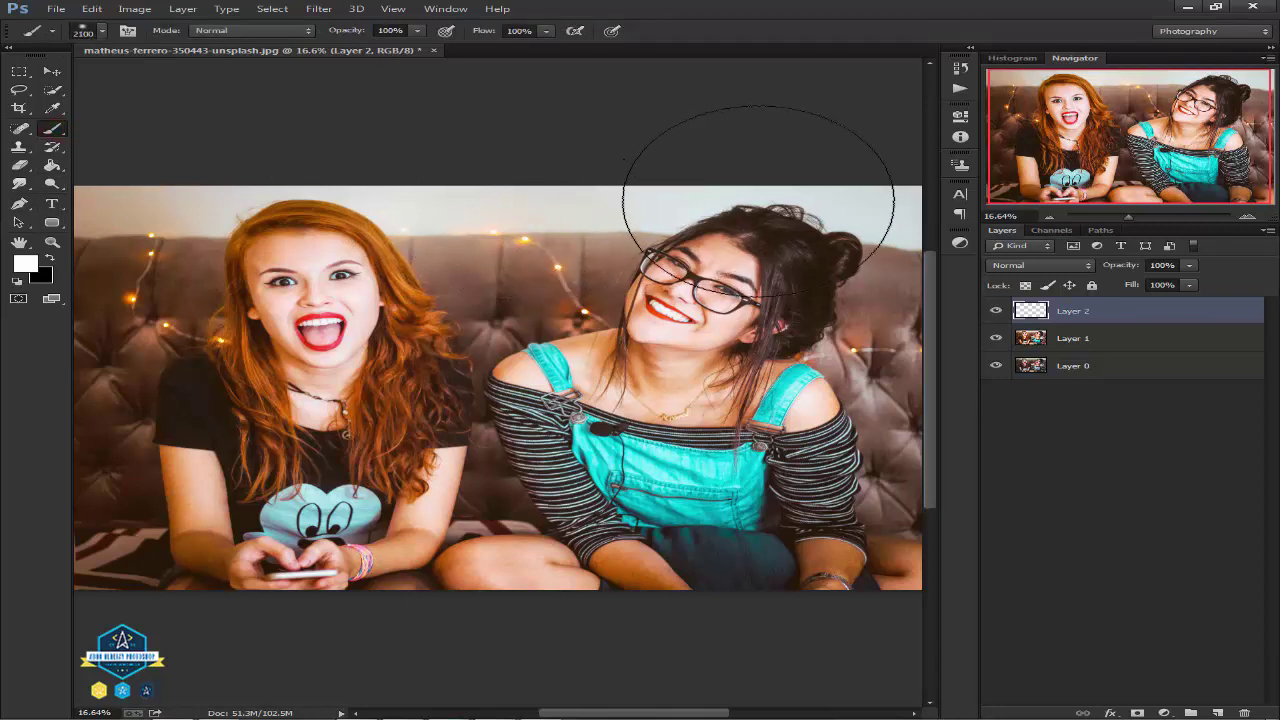
{"action": "key", "text": "bracketright"}
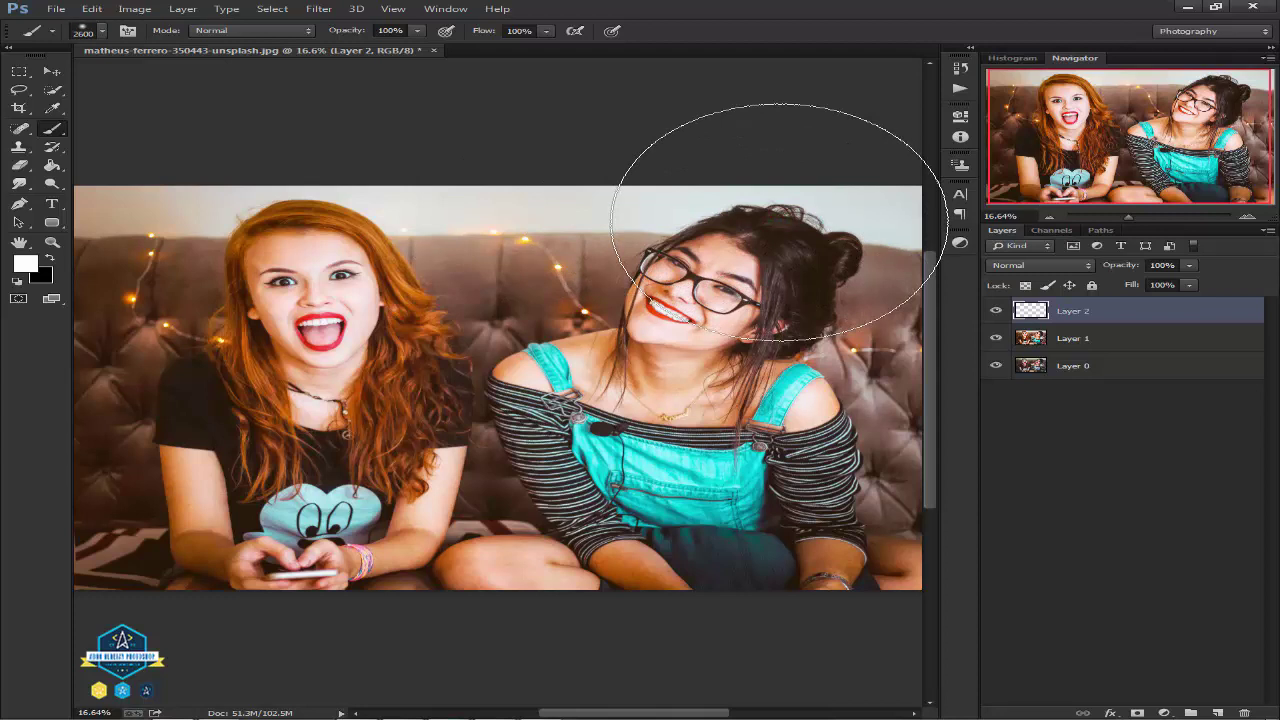
{"action": "left_click", "coordinate": [779, 222]}
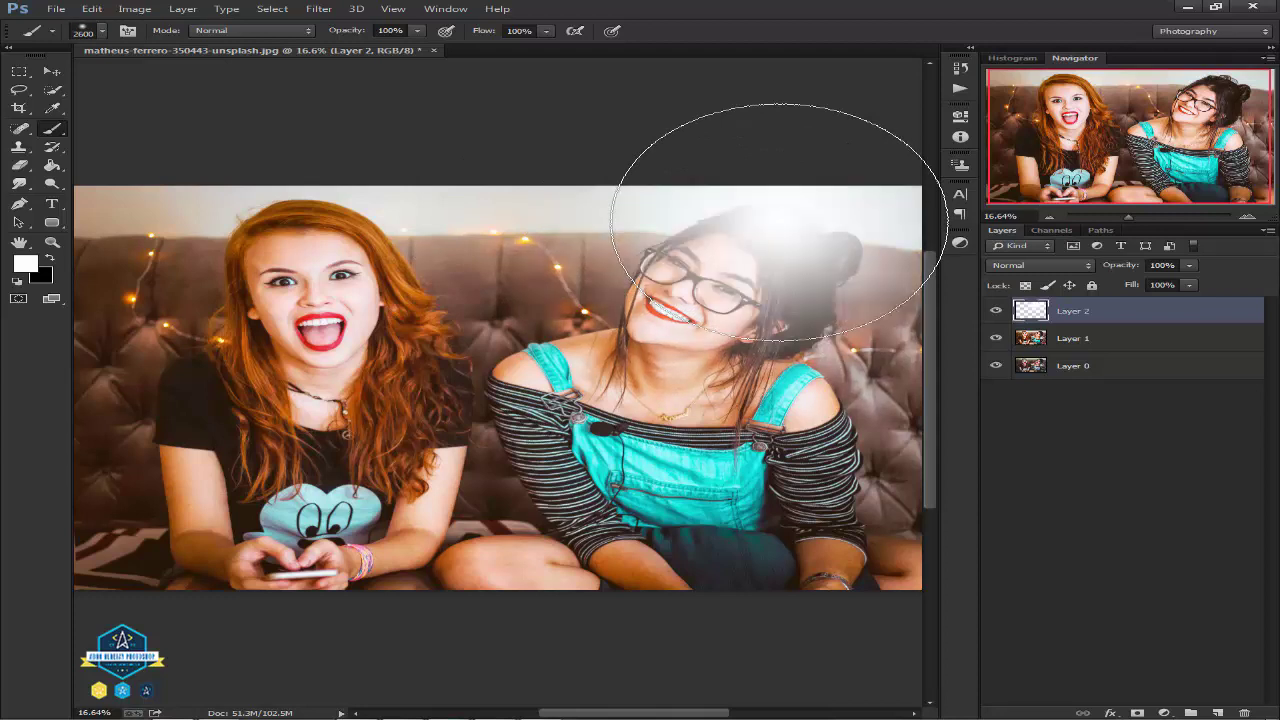
Free-transform the white glow, shifting it toward the photo's upper-right corner and stretching its width to about 224%.
{"action": "left_click", "coordinate": [47, 72]}
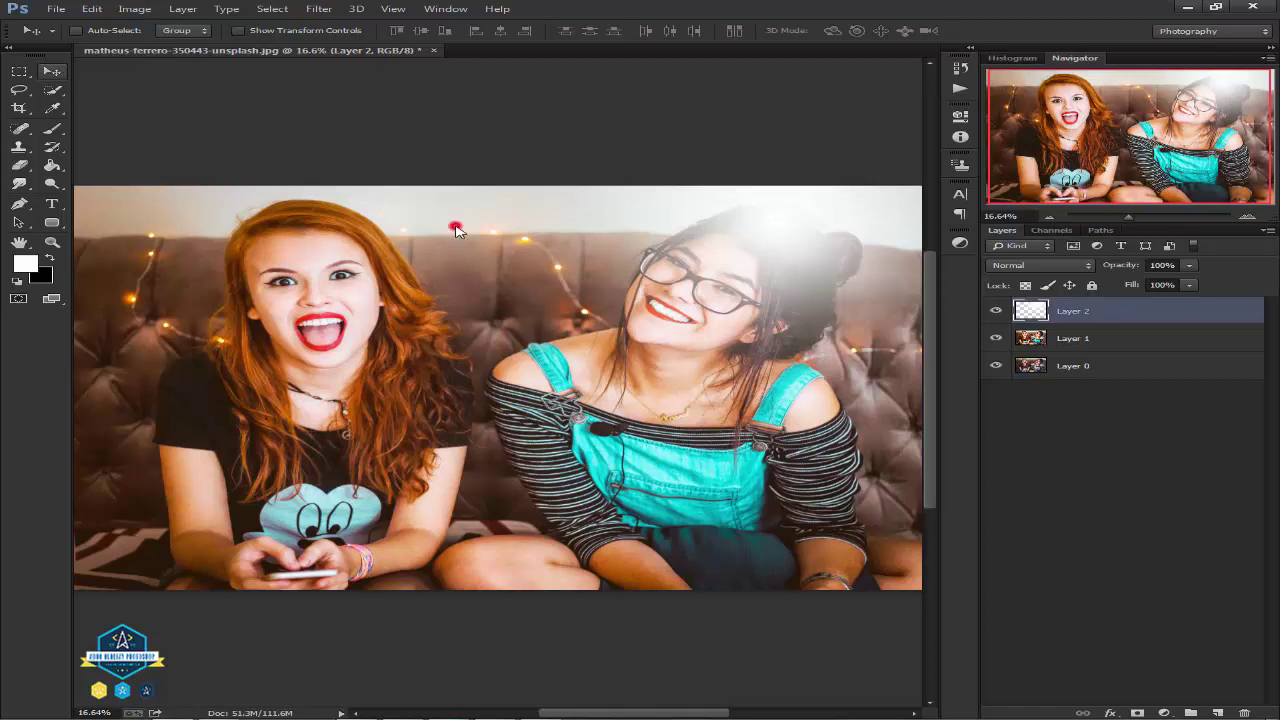
{"action": "key", "text": "ctrl+t"}
{"action": "scroll", "coordinate": [452, 221], "scroll_direction": "down", "scroll_amount": 1}
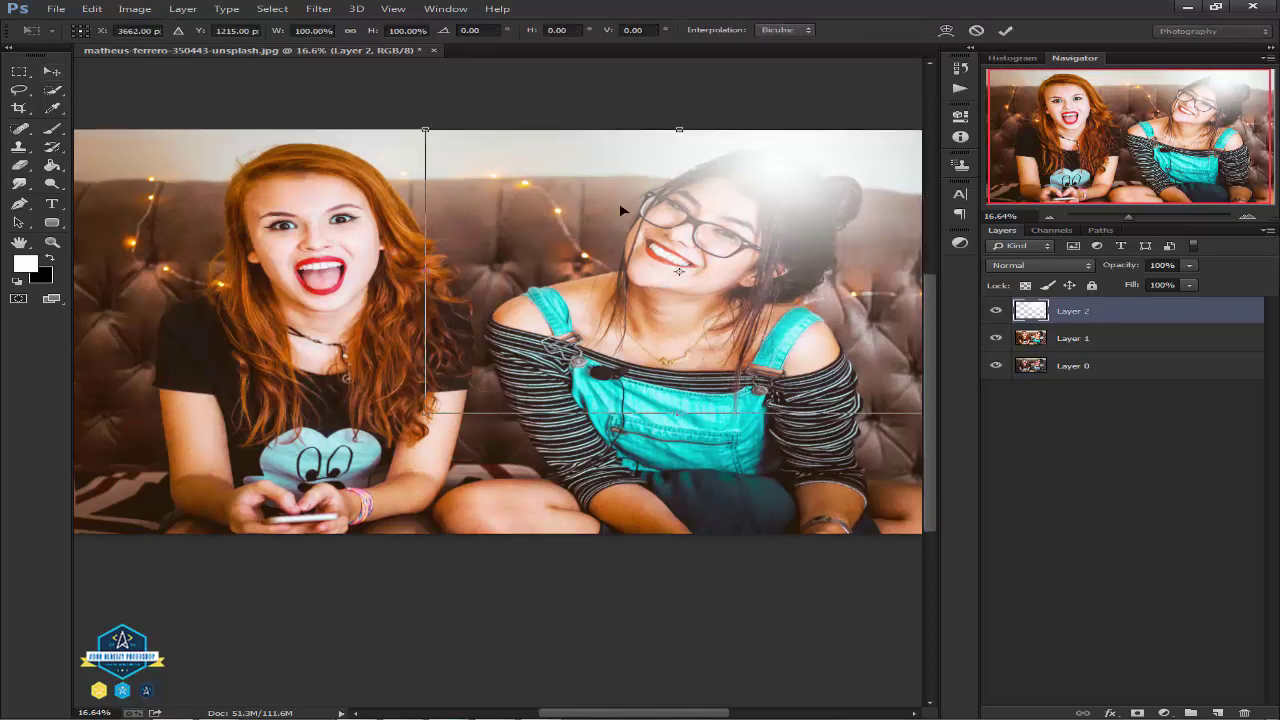
{"action": "scroll", "coordinate": [620, 210], "scroll_direction": "down", "scroll_amount": 2}
{"action": "scroll", "coordinate": [606, 240], "scroll_direction": "up", "scroll_amount": 1}
{"action": "left_click_drag", "start_coordinate": [615, 338], "coordinate": [809, 309]}
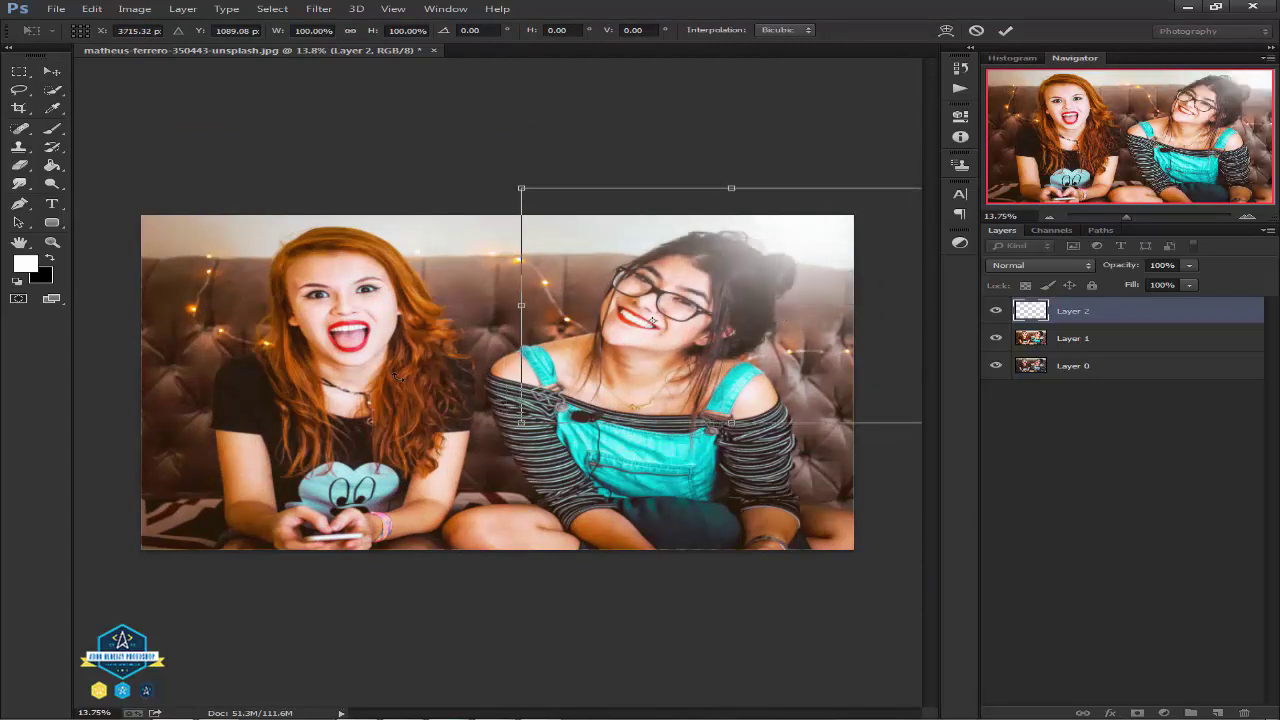
{"action": "left_click_drag", "start_coordinate": [521, 306], "coordinate": [2, 306]}
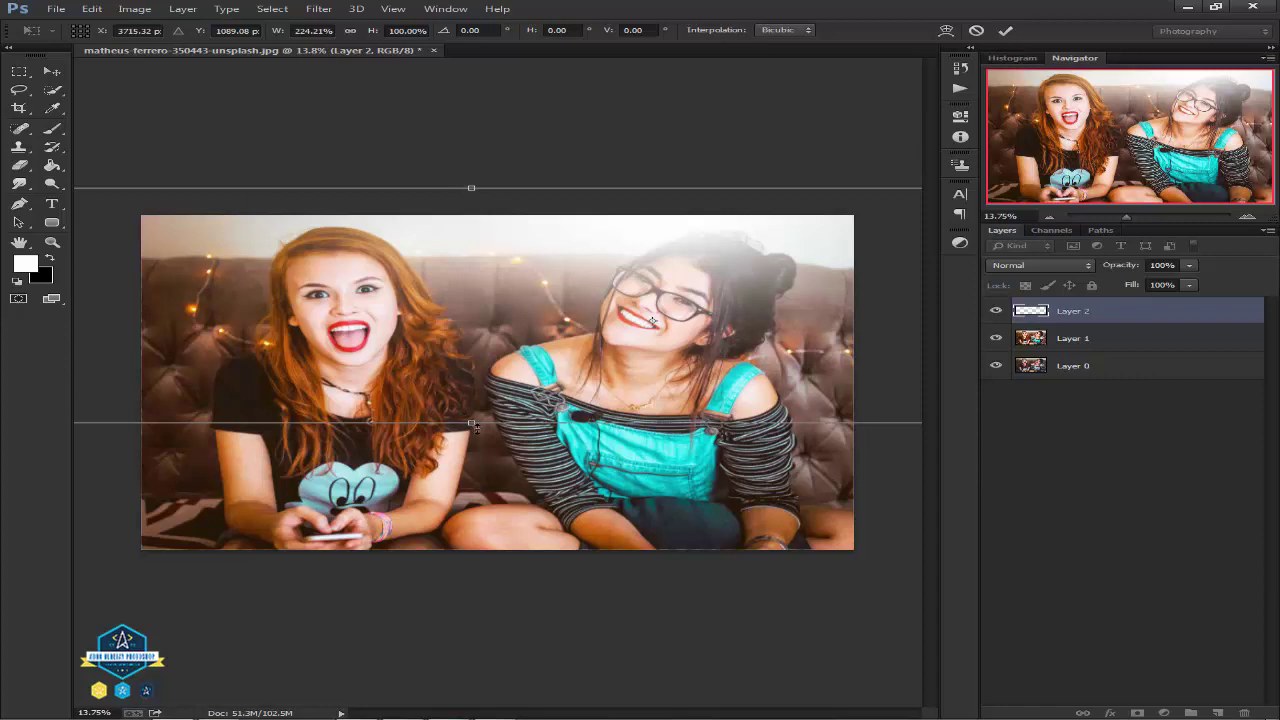
Enlarge the glow to about 306% width and 151% height, position it across the photo's upper part, and apply the transform.
{"action": "left_click_drag", "start_coordinate": [472, 425], "coordinate": [472, 440]}
{"action": "left_click_drag", "start_coordinate": [527, 366], "coordinate": [618, 352]}
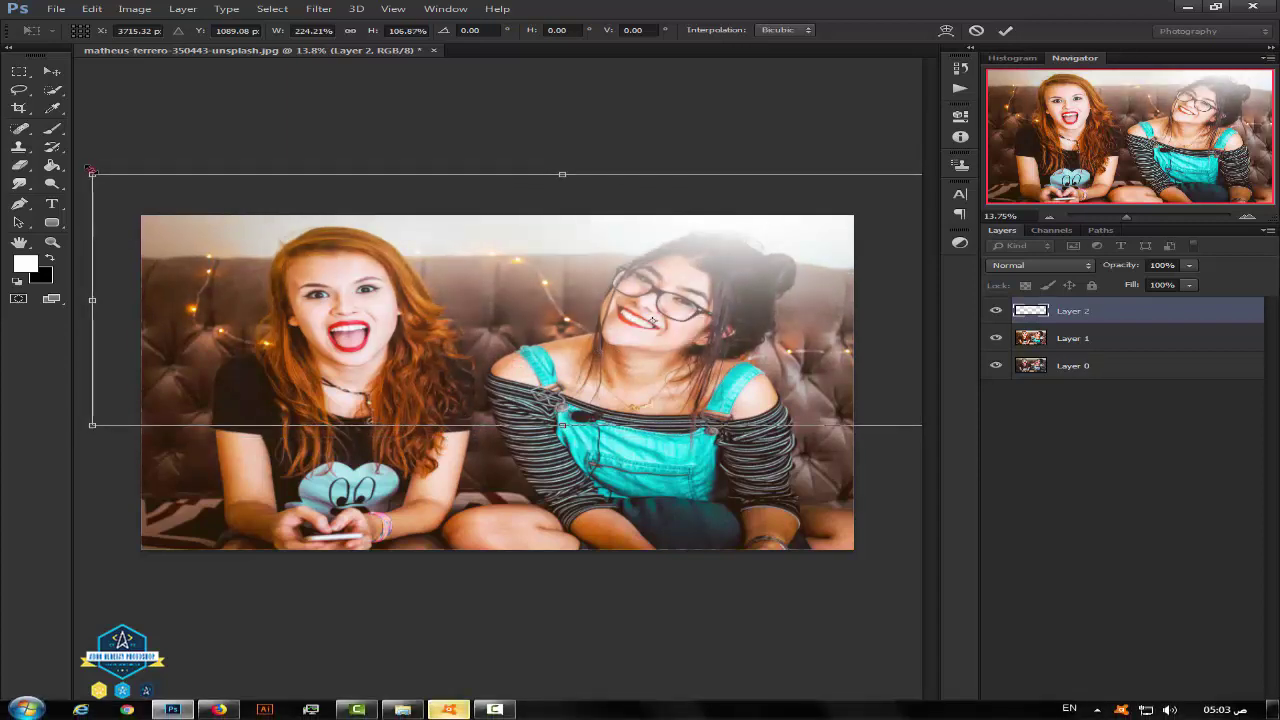
{"action": "mouse_move", "coordinate": [91, 172]}
{"action": "left_mouse_down"}
{"action": "mouse_move", "coordinate": [12, 127]}
{"action": "mouse_move", "coordinate": [8, 142]}
{"action": "left_mouse_up"}
{"action": "scroll", "coordinate": [251, 290], "scroll_direction": "down", "scroll_amount": 5}
{"action": "mouse_move", "coordinate": [186, 409]}
{"action": "left_mouse_down"}
{"action": "mouse_move", "coordinate": [120, 418]}
{"action": "mouse_move", "coordinate": [75, 450]}
{"action": "left_mouse_up"}
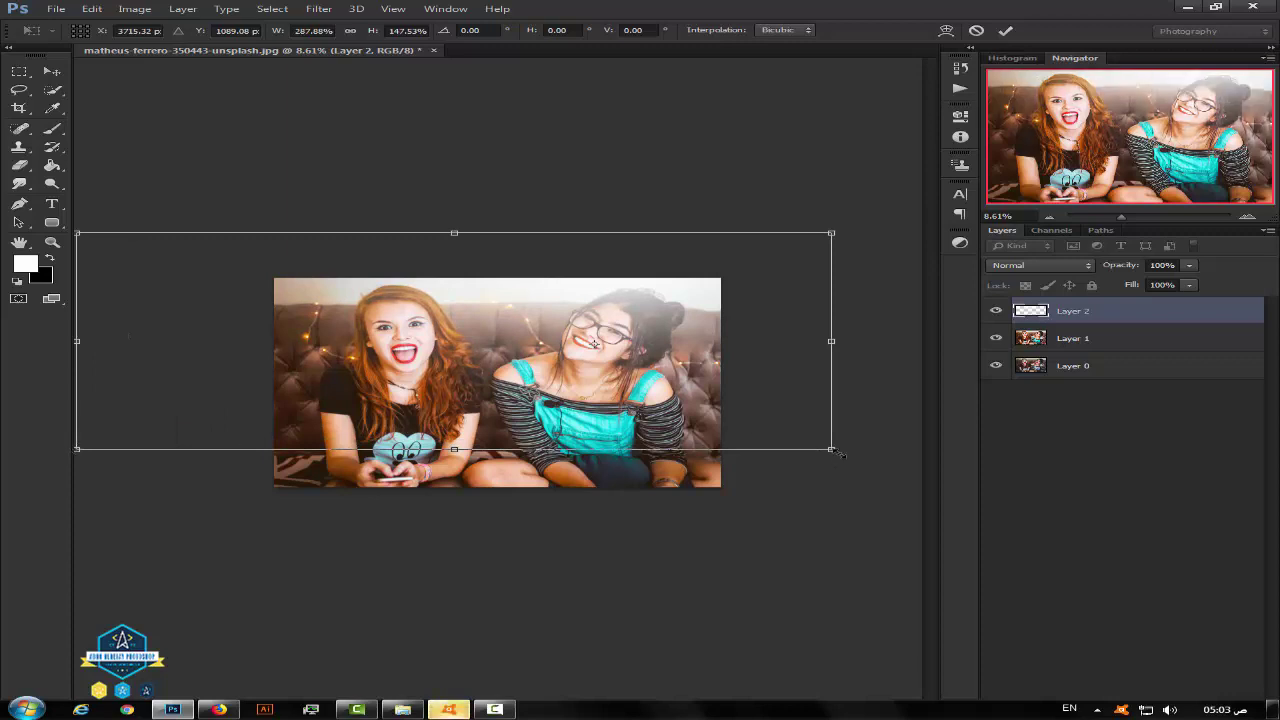
{"action": "left_click_drag", "start_coordinate": [850, 462], "coordinate": [887, 457]}
{"action": "left_click_drag", "start_coordinate": [784, 400], "coordinate": [822, 405]}
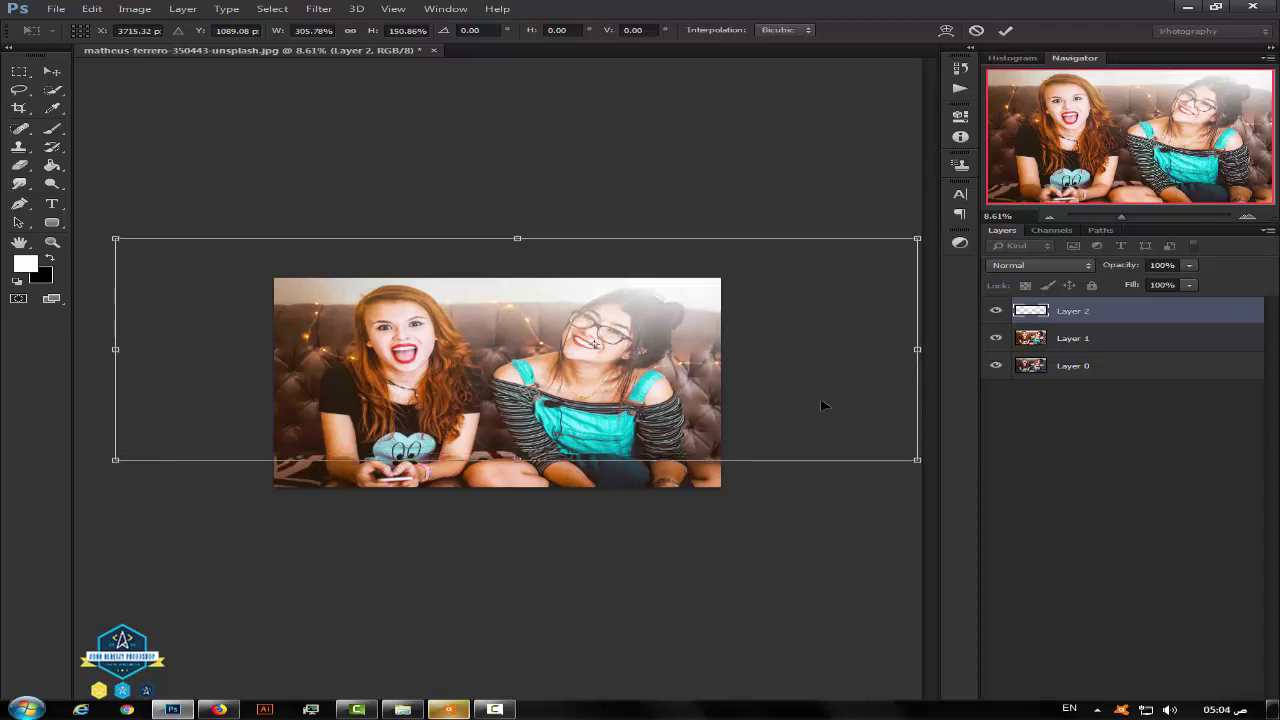
{"action": "key", "text": "Return"}
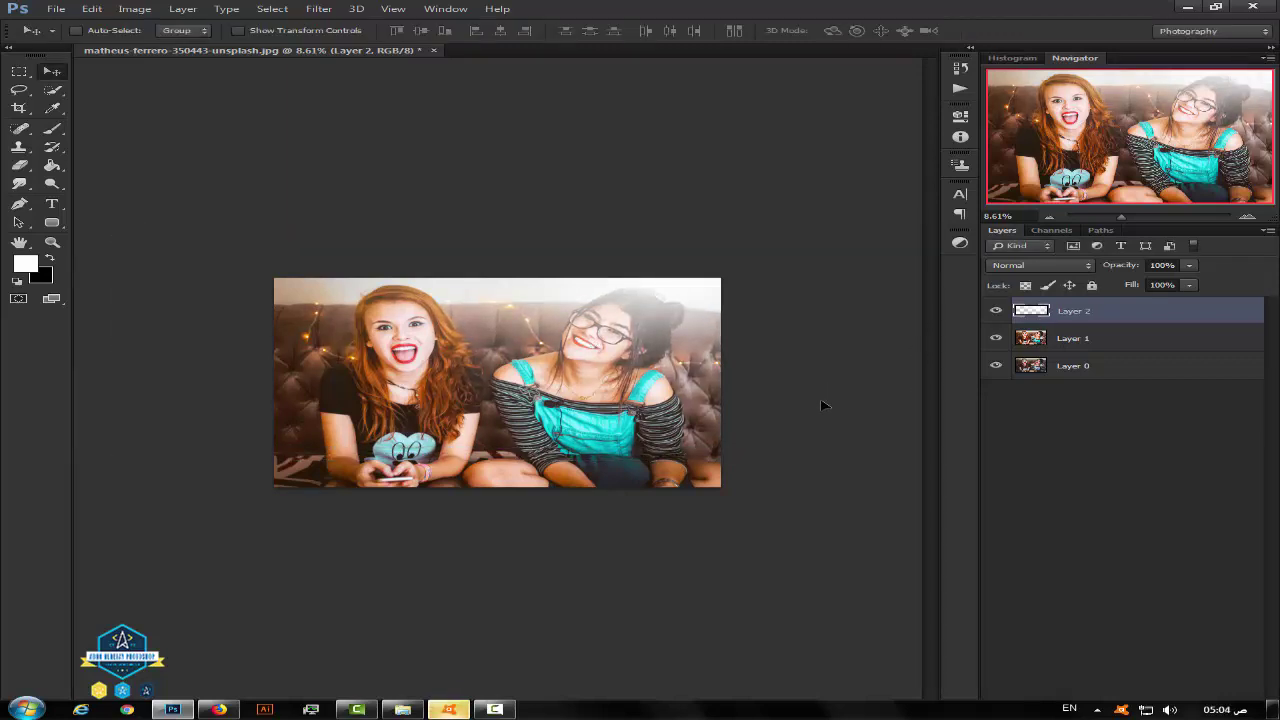
{"action": "key", "text": "ctrl+0"}
{"action": "scroll", "coordinate": [795, 400], "scroll_direction": "down", "scroll_amount": 1}
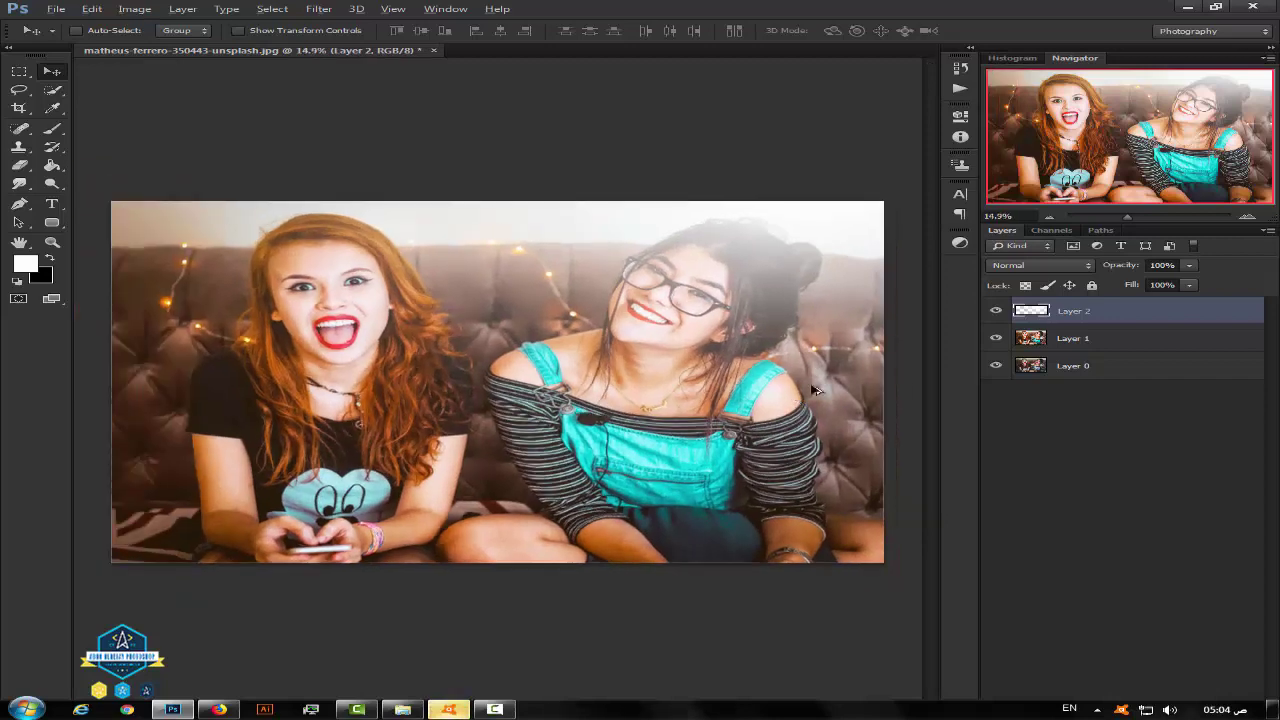
Check the photo with and without the glow, then group Layer 2 with Layer 1 and stamp the visible image onto a new layer.
{"action": "left_click", "coordinate": [995, 309]}
{"action": "left_click", "coordinate": [995, 309]}
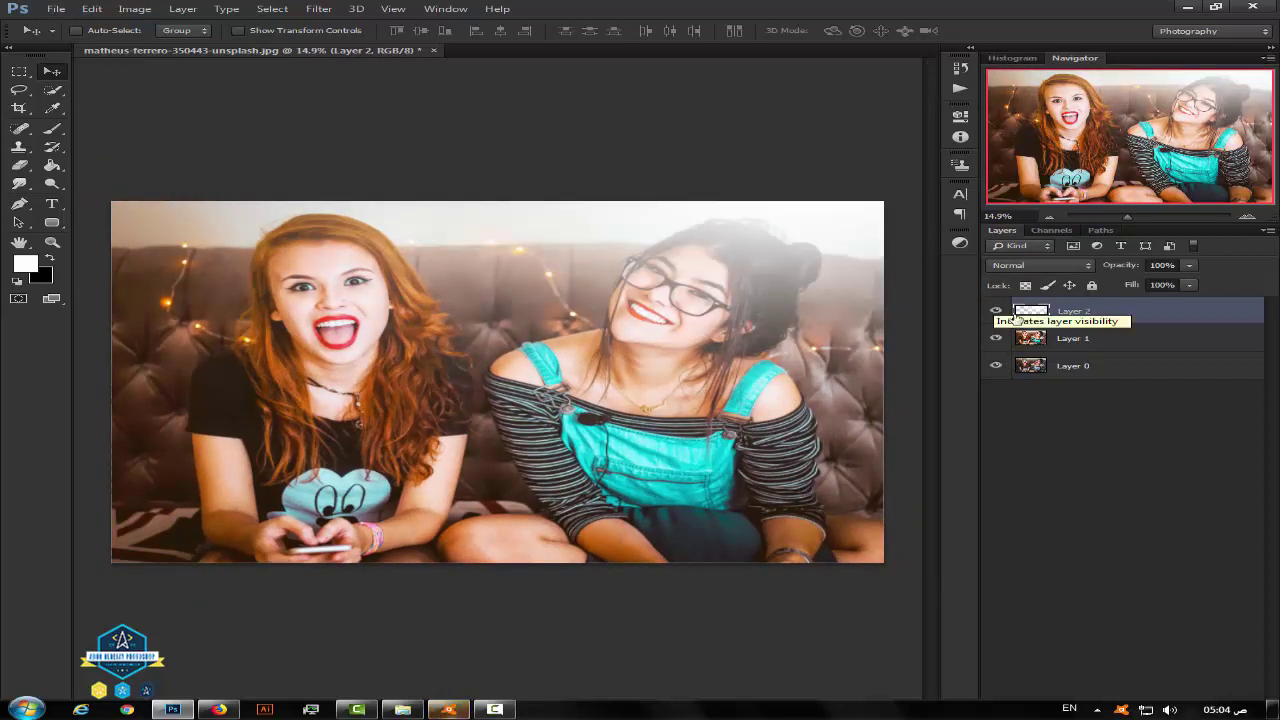
{"action": "left_click", "coordinate": [1062, 340], "text": "ctrl"}
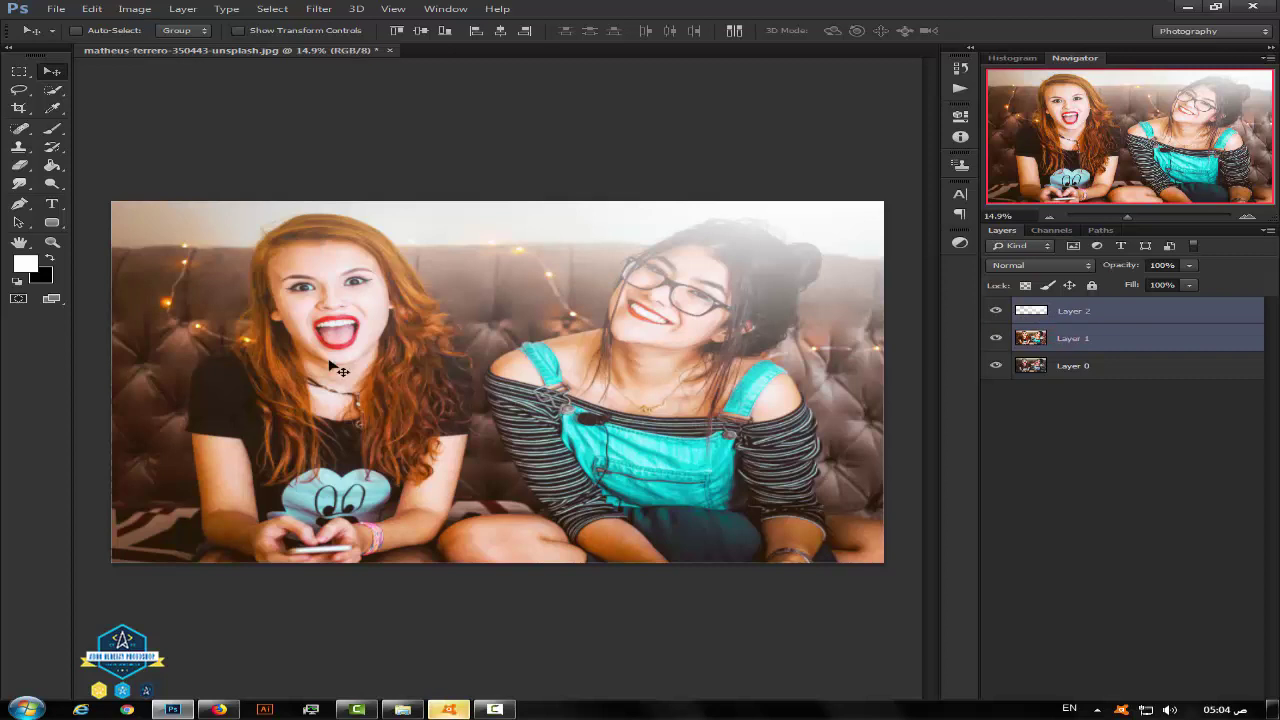
{"action": "key", "text": "ctrl+g"}
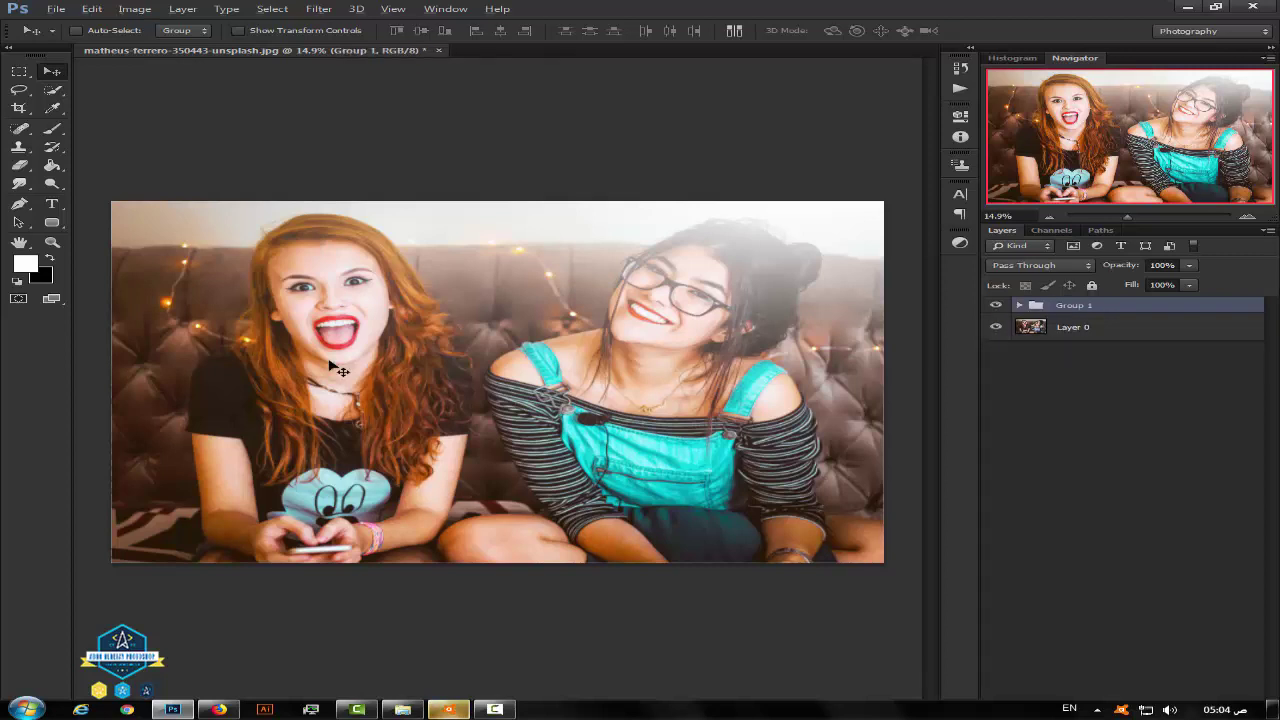
{"action": "key", "text": "ctrl+shift+alt+e"}
Apply Viveza 2 to the stamped layer with brightness 4%, contrast -2%, structure 16% and slightly raised saturation.
{"action": "left_click", "coordinate": [330, 8]}
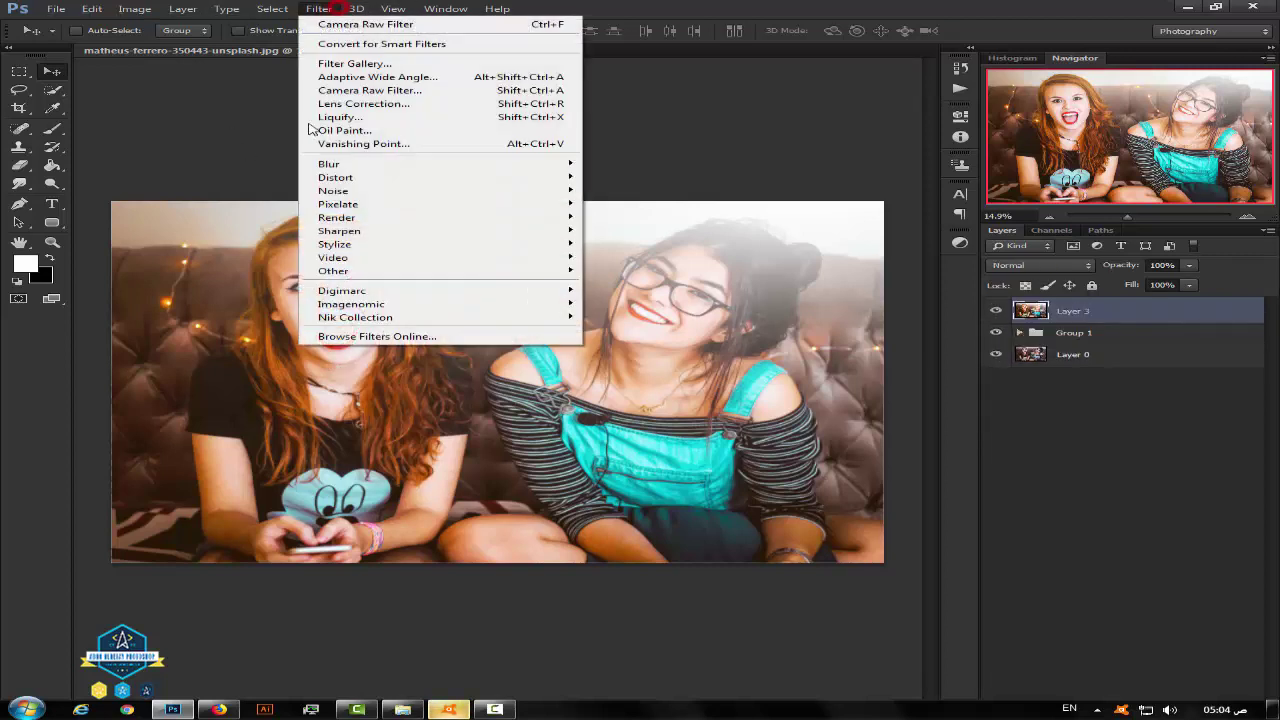
{"action": "mouse_move", "coordinate": [560, 317]}
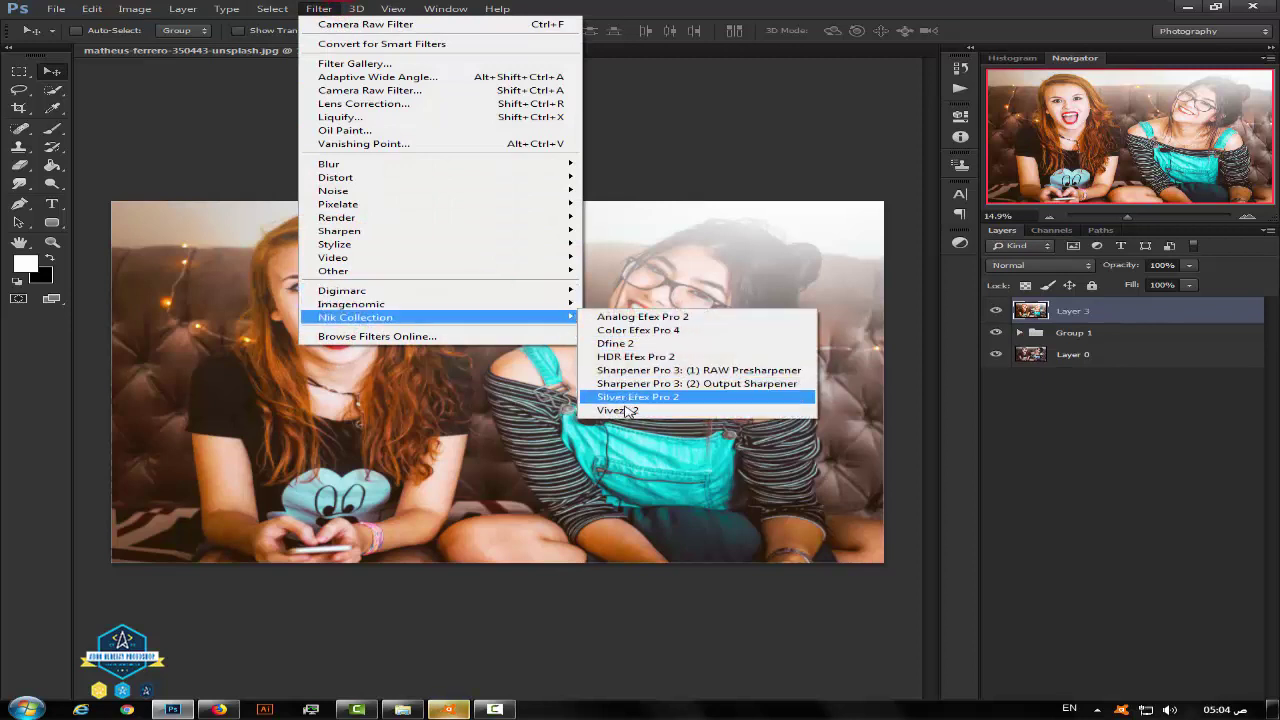
{"action": "left_click", "coordinate": [620, 410]}
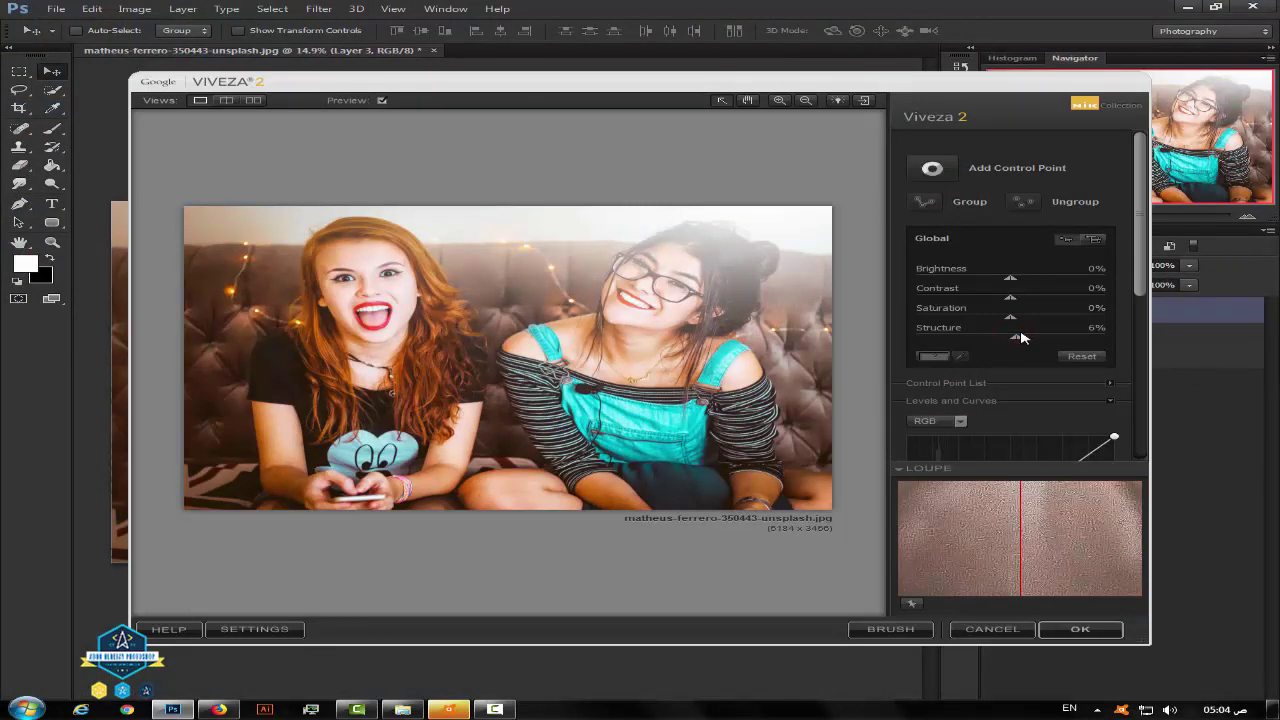
{"action": "left_click_drag", "start_coordinate": [1012, 337], "coordinate": [1024, 338]}
{"action": "left_click_drag", "start_coordinate": [1010, 280], "coordinate": [1006, 280]}
{"action": "left_click_drag", "start_coordinate": [1009, 280], "coordinate": [1013, 284]}
{"action": "mouse_move", "coordinate": [1010, 297]}
{"action": "left_mouse_down"}
{"action": "mouse_move", "coordinate": [990, 300]}
{"action": "mouse_move", "coordinate": [1009, 304]}
{"action": "left_mouse_up"}
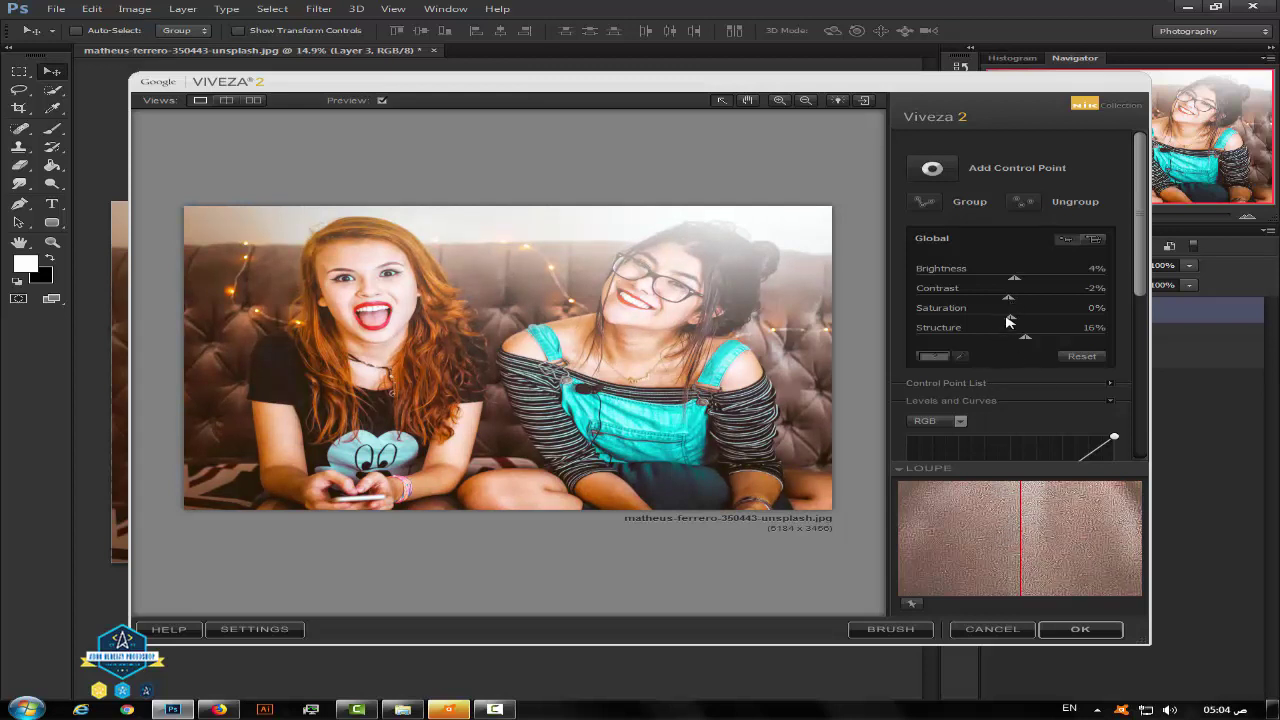
{"action": "left_click_drag", "start_coordinate": [1008, 320], "coordinate": [1019, 323]}
{"action": "left_click", "coordinate": [1062, 630]}
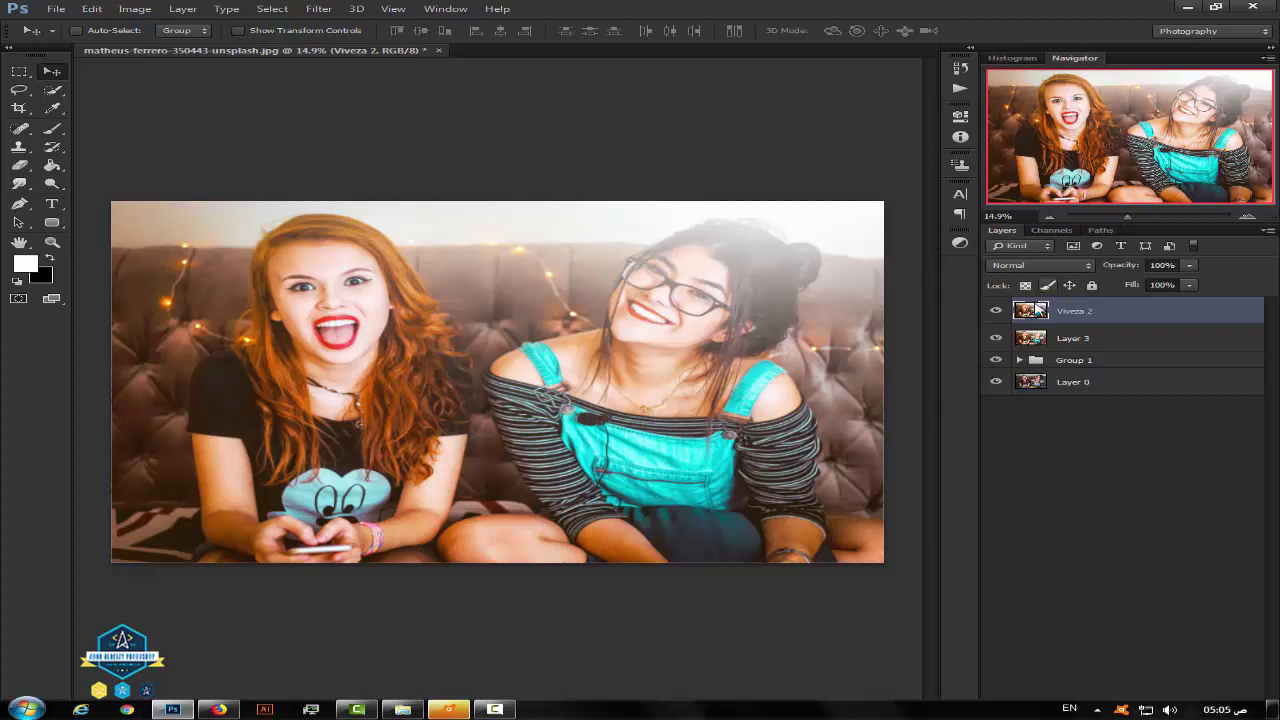
Compare the photo with and without the Viveza 2 layer, then delete Layer 3 and Group 1.
{"action": "left_click", "coordinate": [322, 10]}
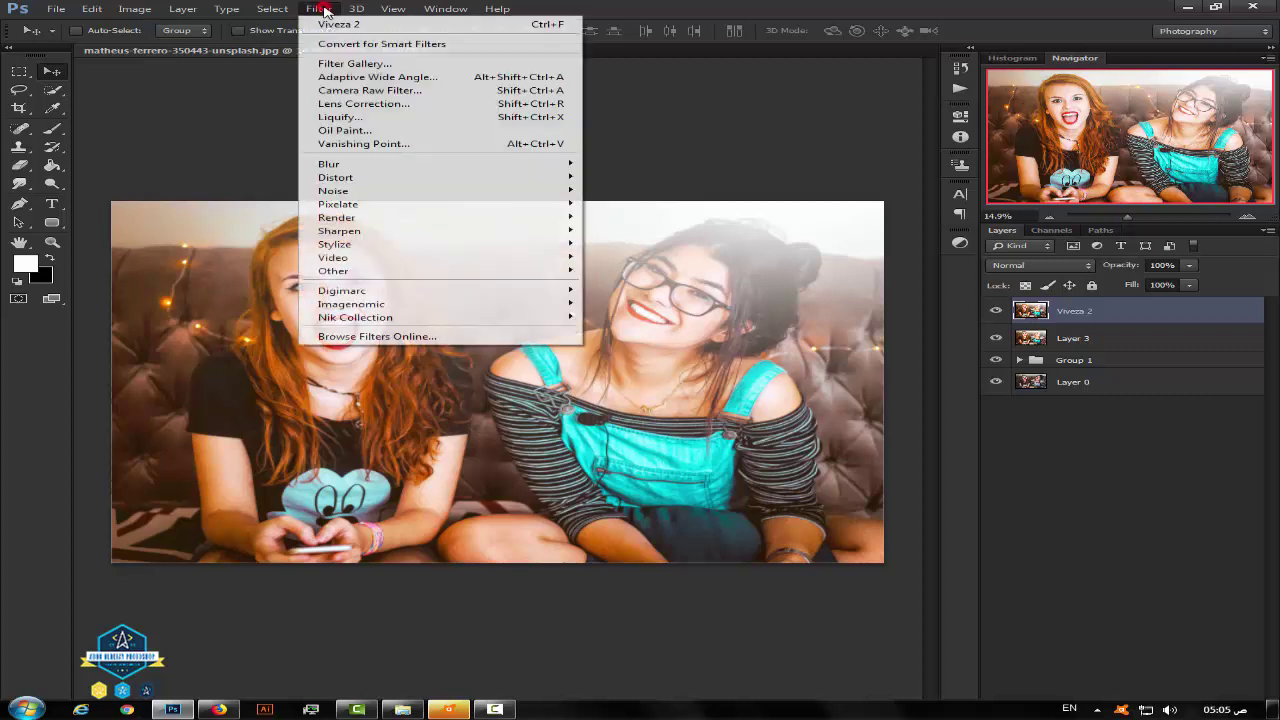
{"action": "left_click", "coordinate": [1147, 564]}
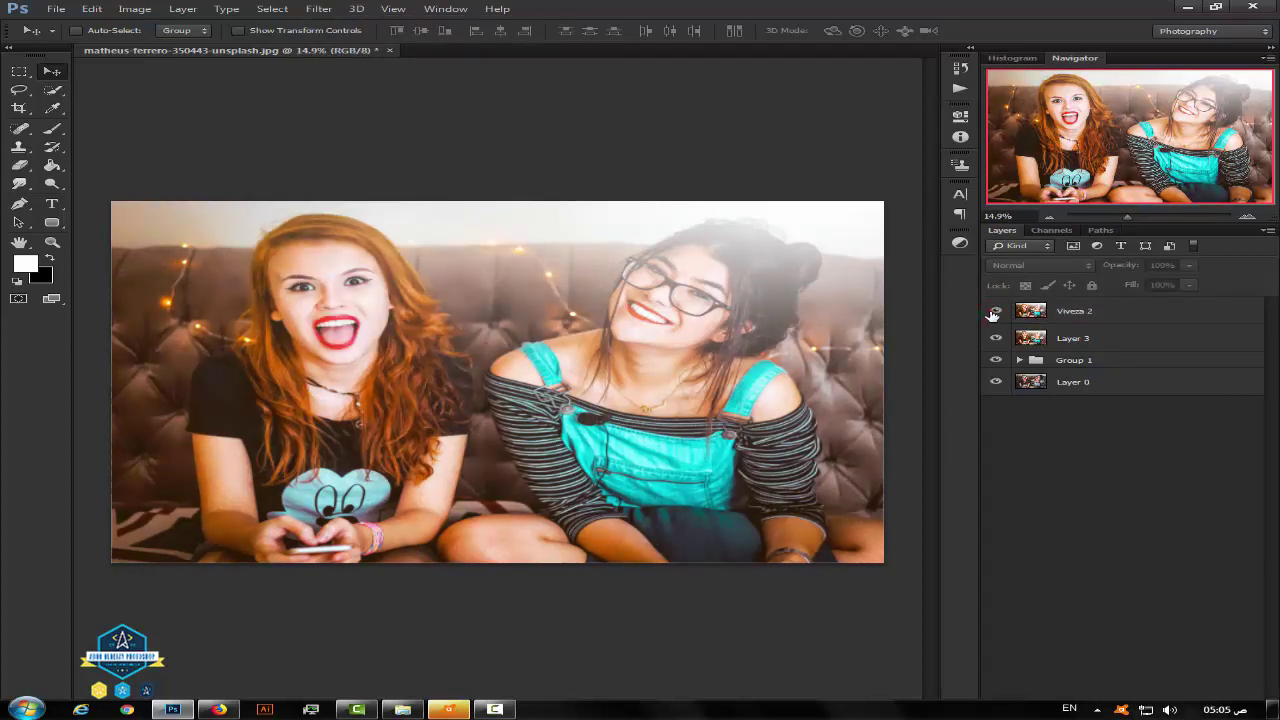
{"action": "left_click", "coordinate": [994, 312]}
{"action": "left_click", "coordinate": [994, 312]}
{"action": "left_click", "coordinate": [1072, 341]}
{"action": "key", "text": "Delete"}
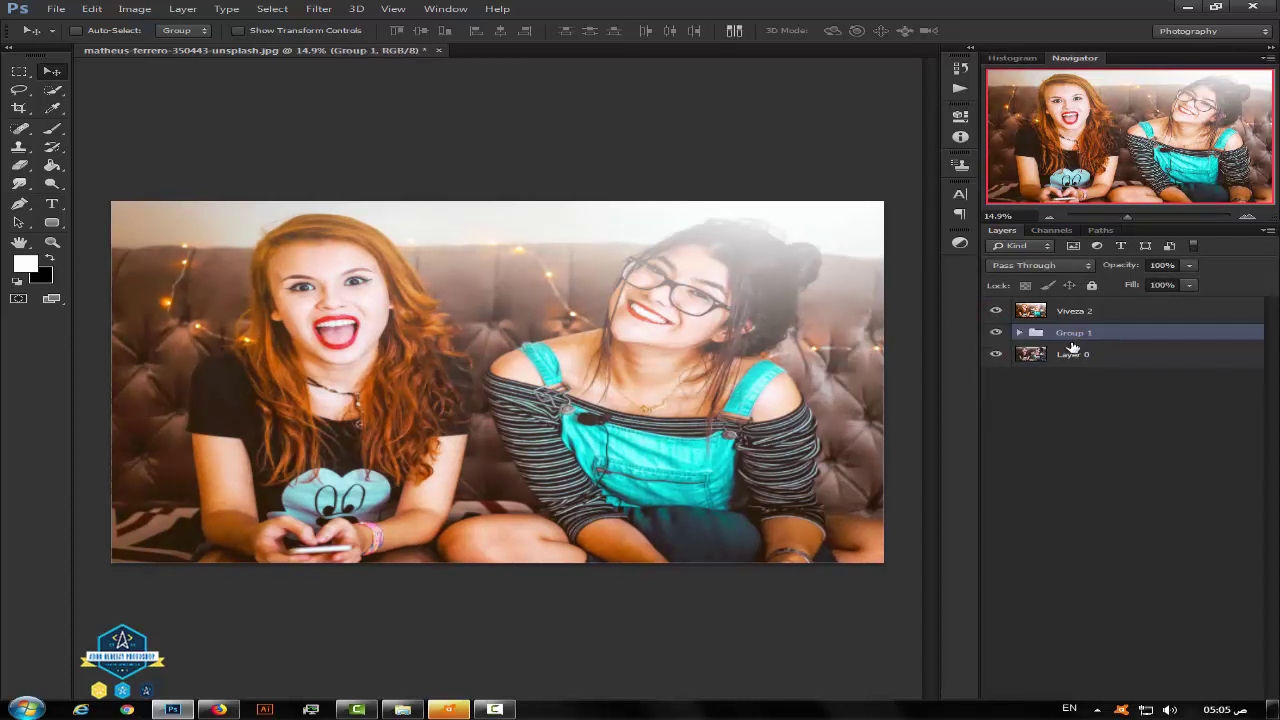
{"action": "key", "text": "Delete"}
Open the Viveza 2 layer in Color Efex Pro 4 and set Bi-Color Filters to 15% opacity with a lower blend.
{"action": "left_click", "coordinate": [1066, 313]}
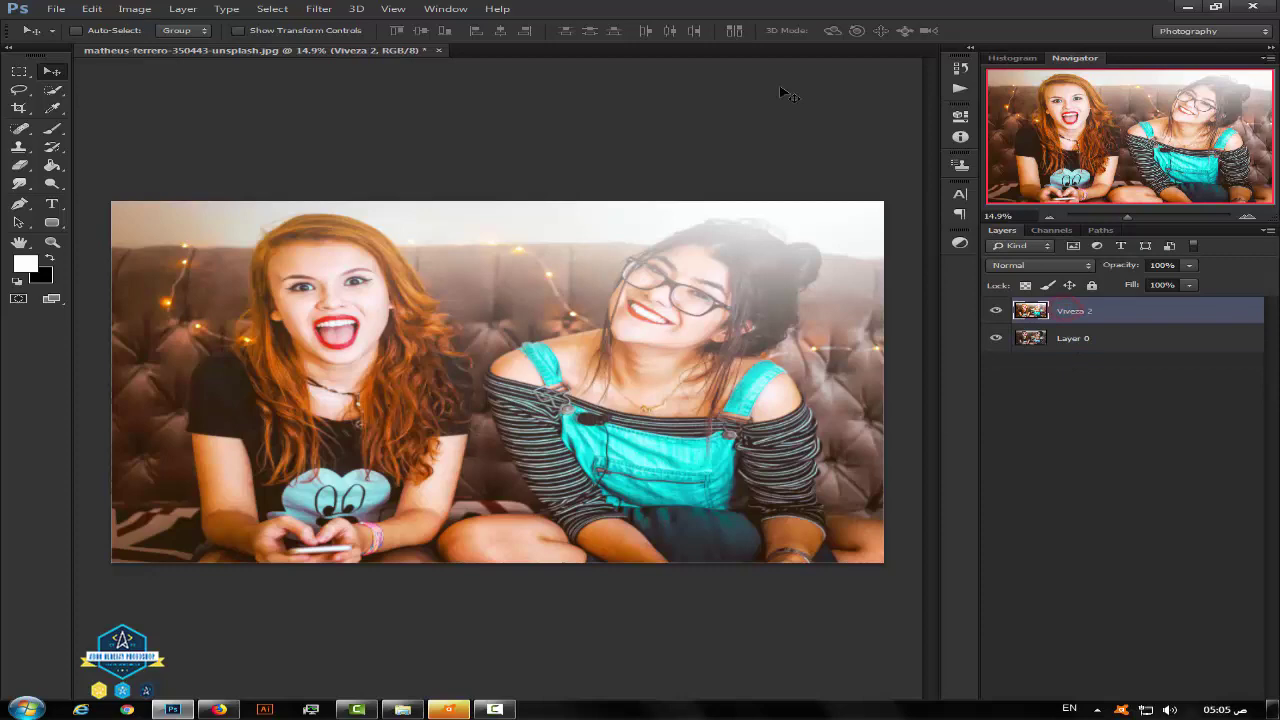
{"action": "left_click", "coordinate": [330, 8]}
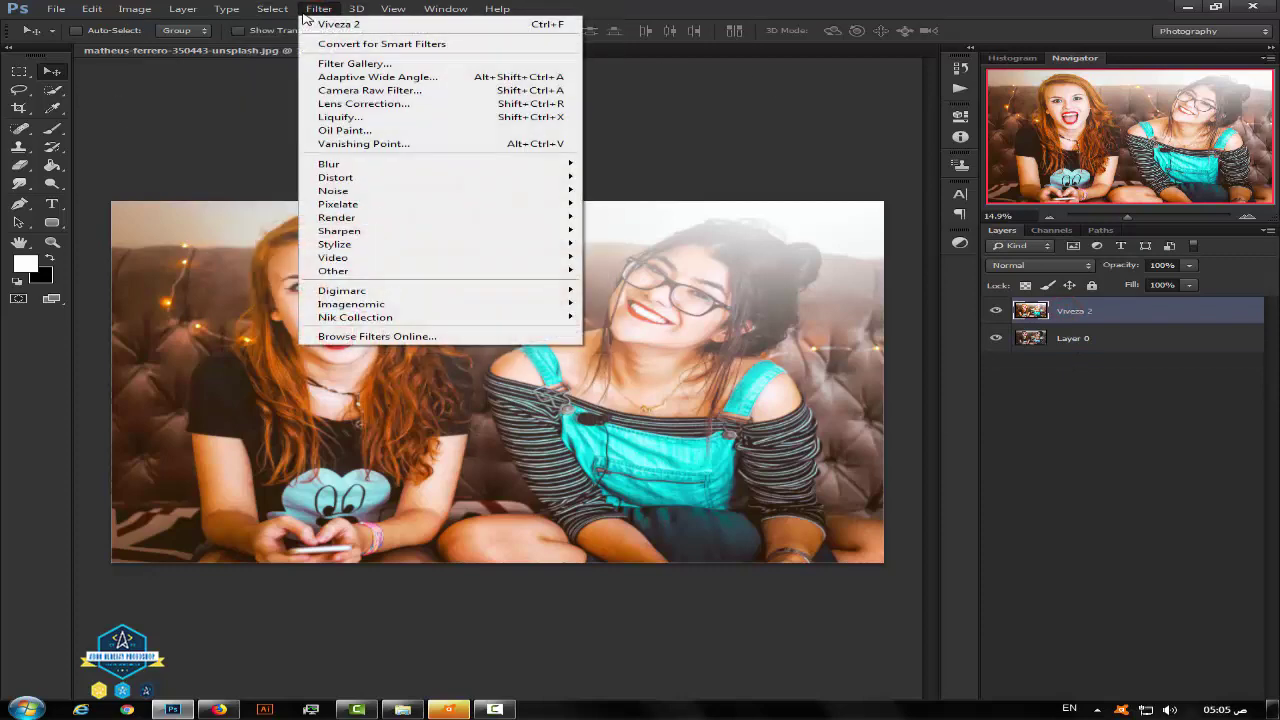
{"action": "mouse_move", "coordinate": [573, 304]}
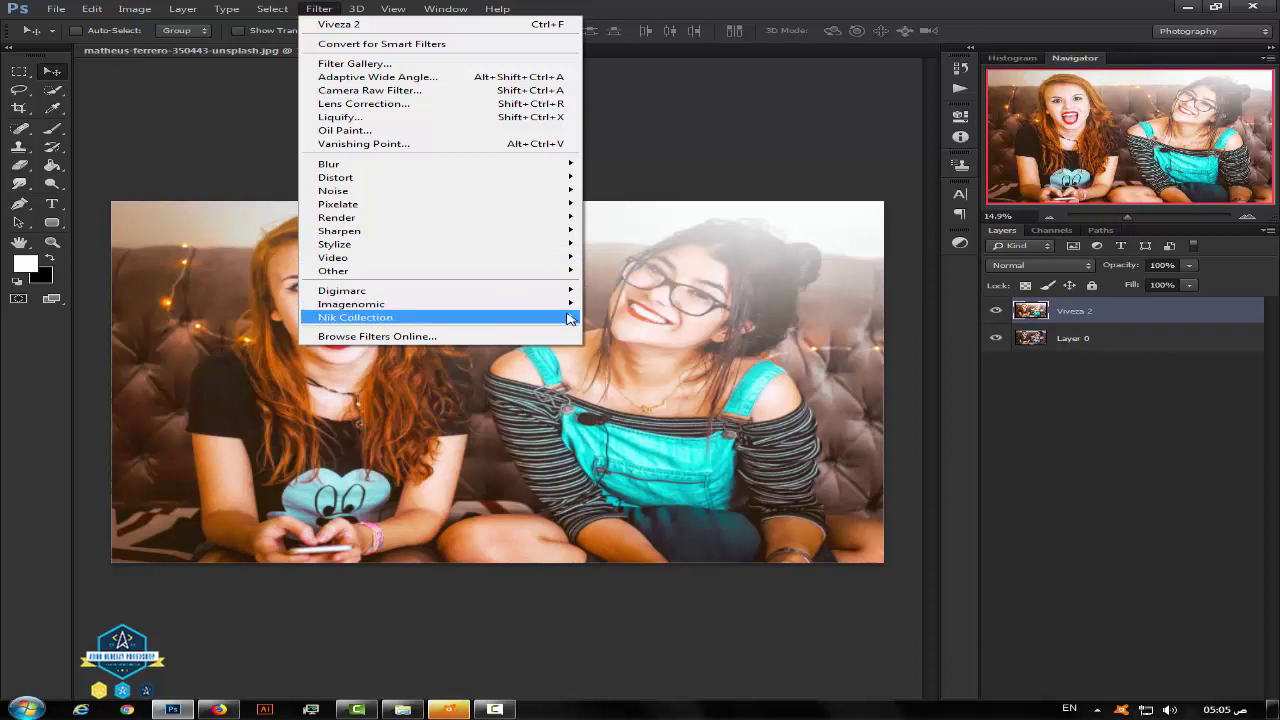
{"action": "left_click", "coordinate": [657, 330]}
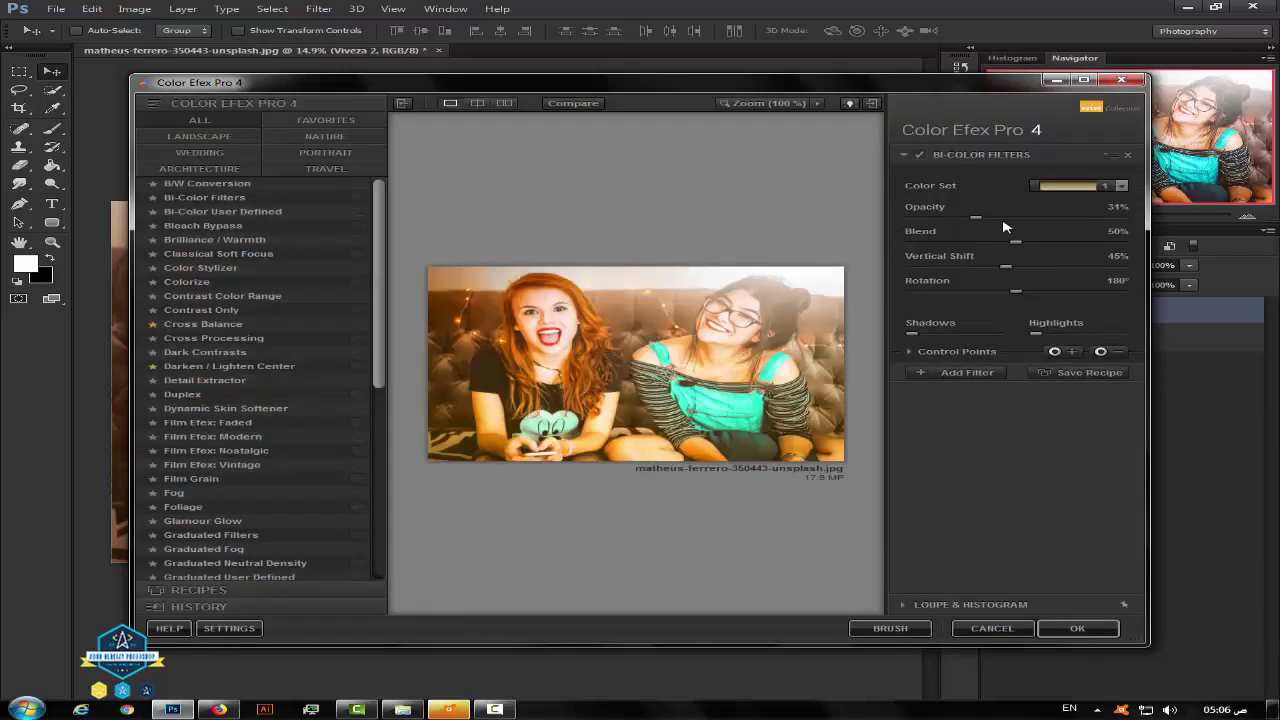
{"action": "left_click_drag", "start_coordinate": [980, 220], "coordinate": [949, 219]}
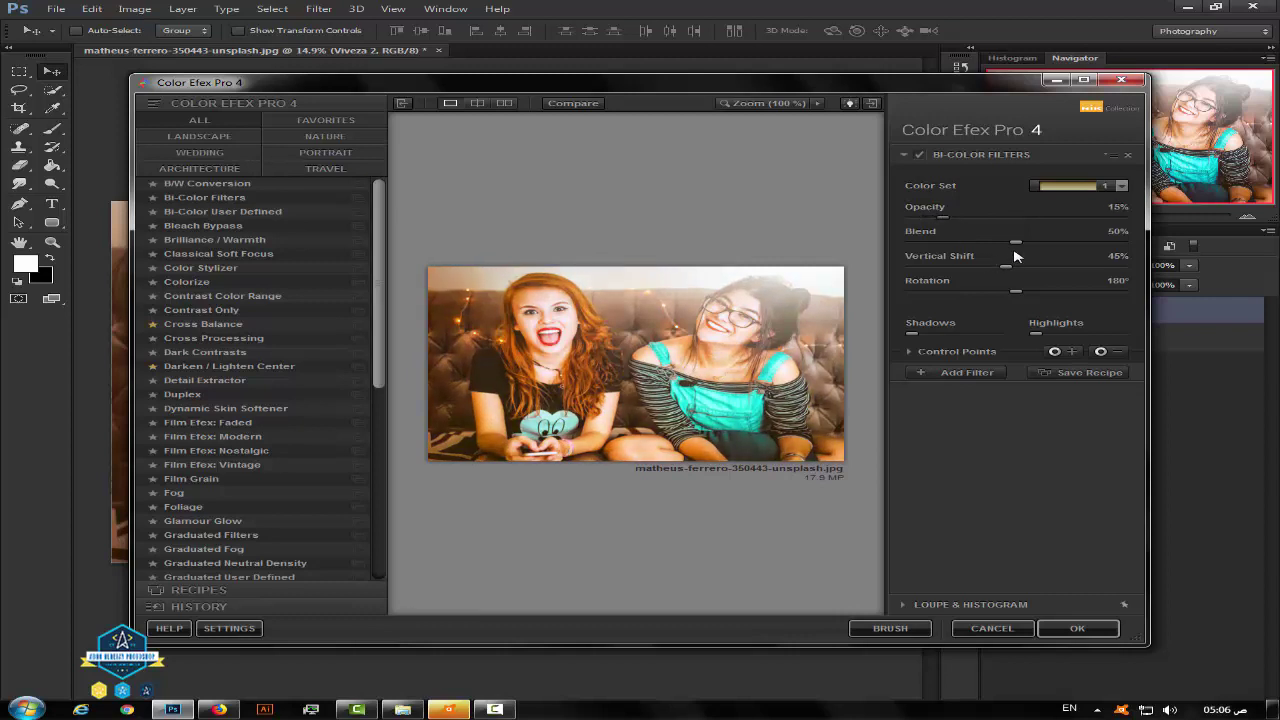
{"action": "left_click_drag", "start_coordinate": [1016, 242], "coordinate": [975, 242]}
Add a Darken / Lighten Center filter with shape 2 and center luminosity 43%.
{"action": "left_click", "coordinate": [940, 371]}
{"action": "left_click", "coordinate": [345, 366]}
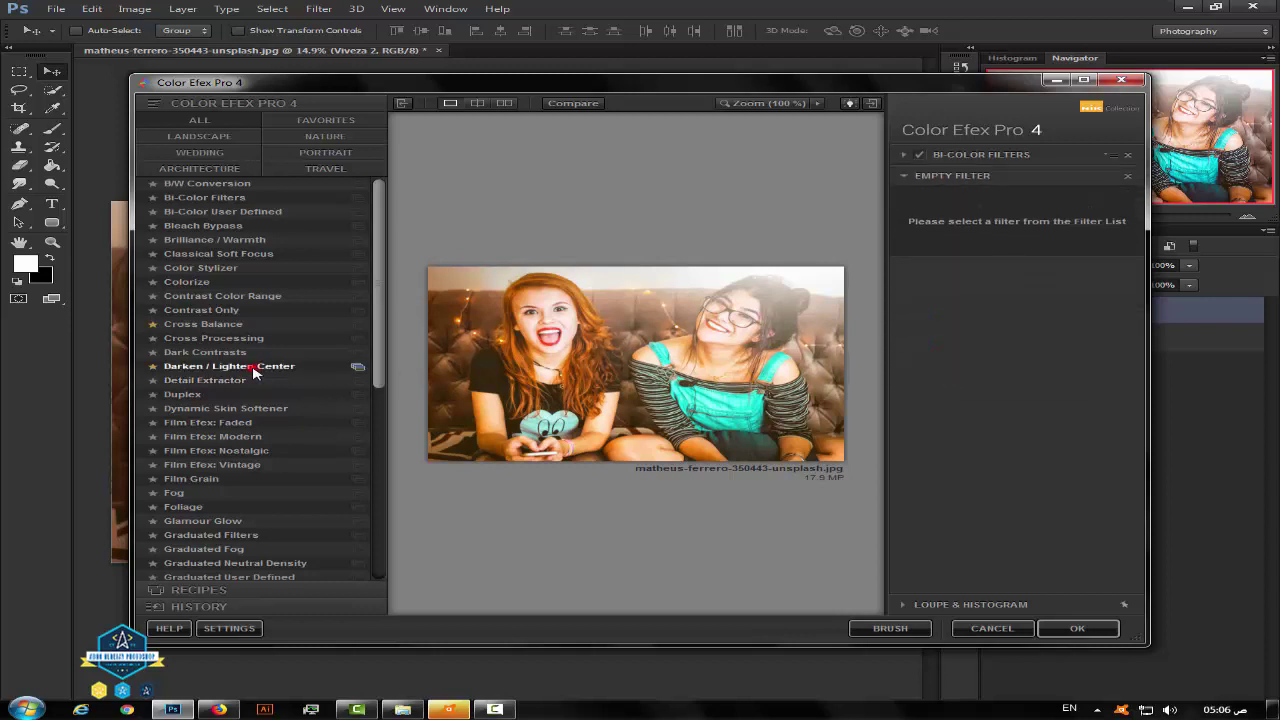
{"action": "left_click_drag", "start_coordinate": [1034, 247], "coordinate": [1075, 248]}
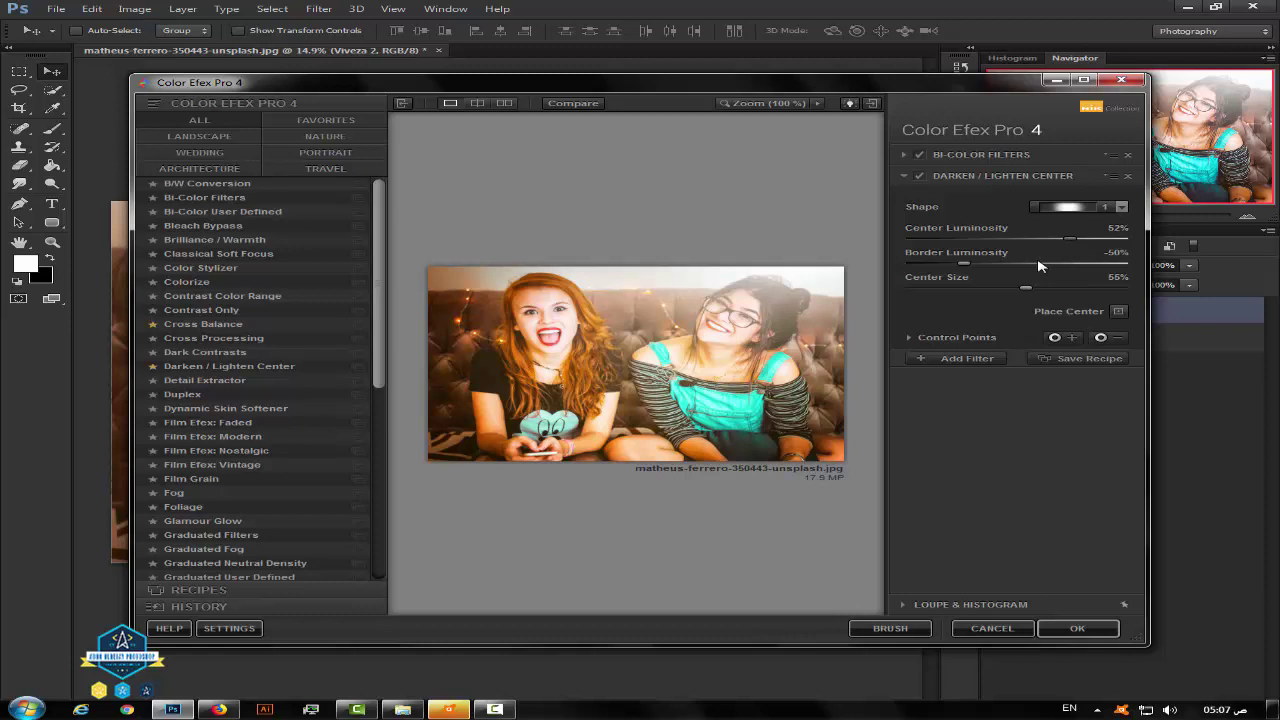
{"action": "left_click", "coordinate": [1065, 207]}
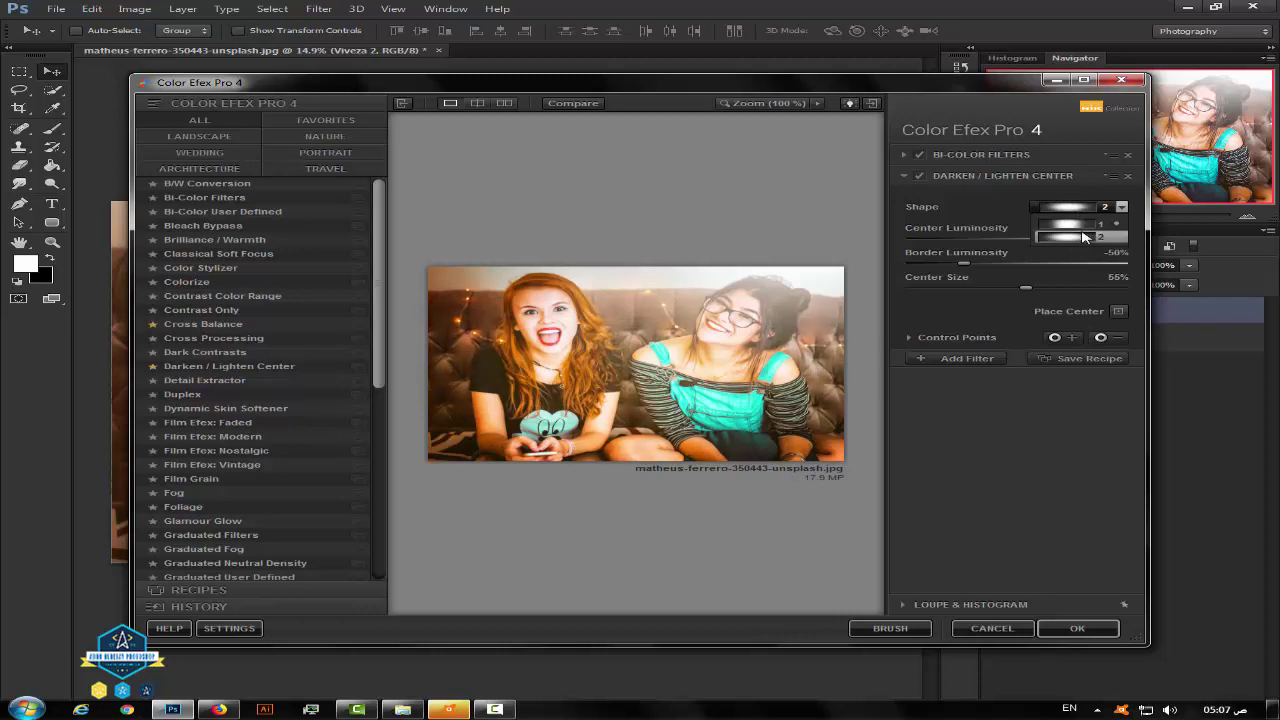
{"action": "left_click", "coordinate": [1072, 237]}
{"action": "mouse_move", "coordinate": [1060, 244]}
{"action": "left_mouse_down"}
{"action": "mouse_move", "coordinate": [1003, 247]}
{"action": "mouse_move", "coordinate": [1064, 249]}
{"action": "left_mouse_up"}
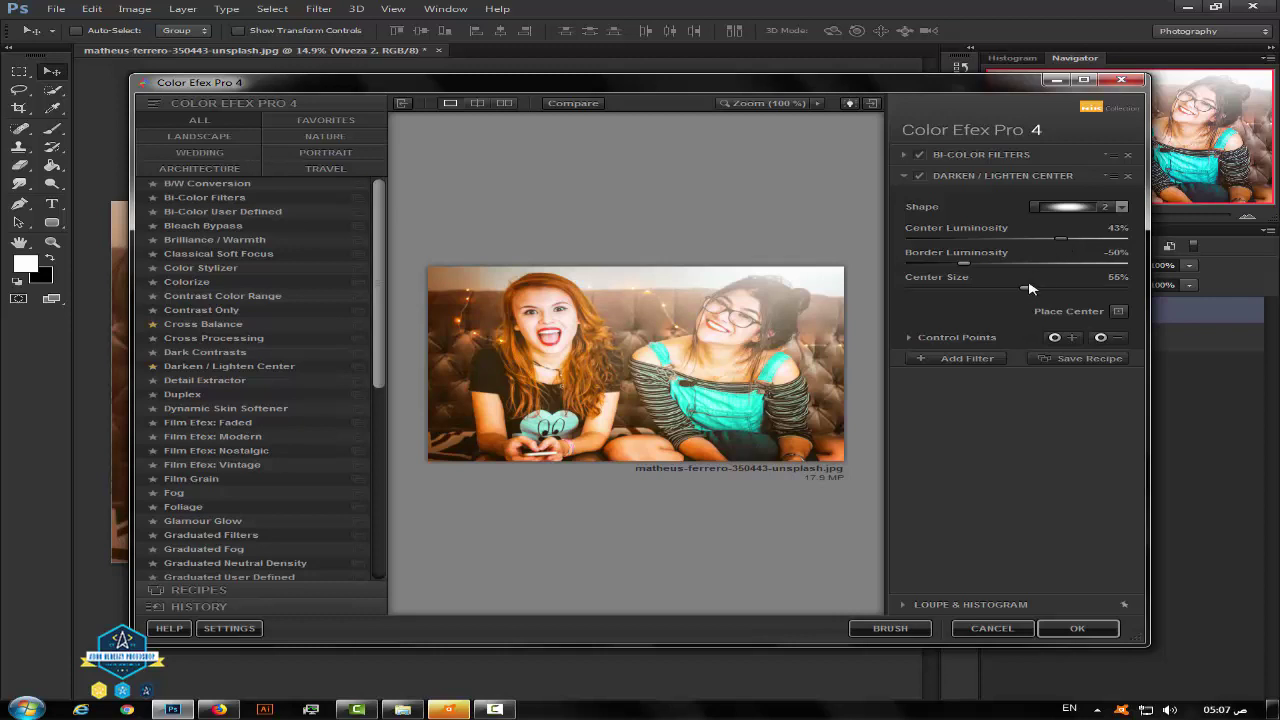
Add a Cross Processing filter using method B02 at 33% strength and apply the Color Efex Pro 4 filter stack to the photo.
{"action": "left_click", "coordinate": [940, 358]}
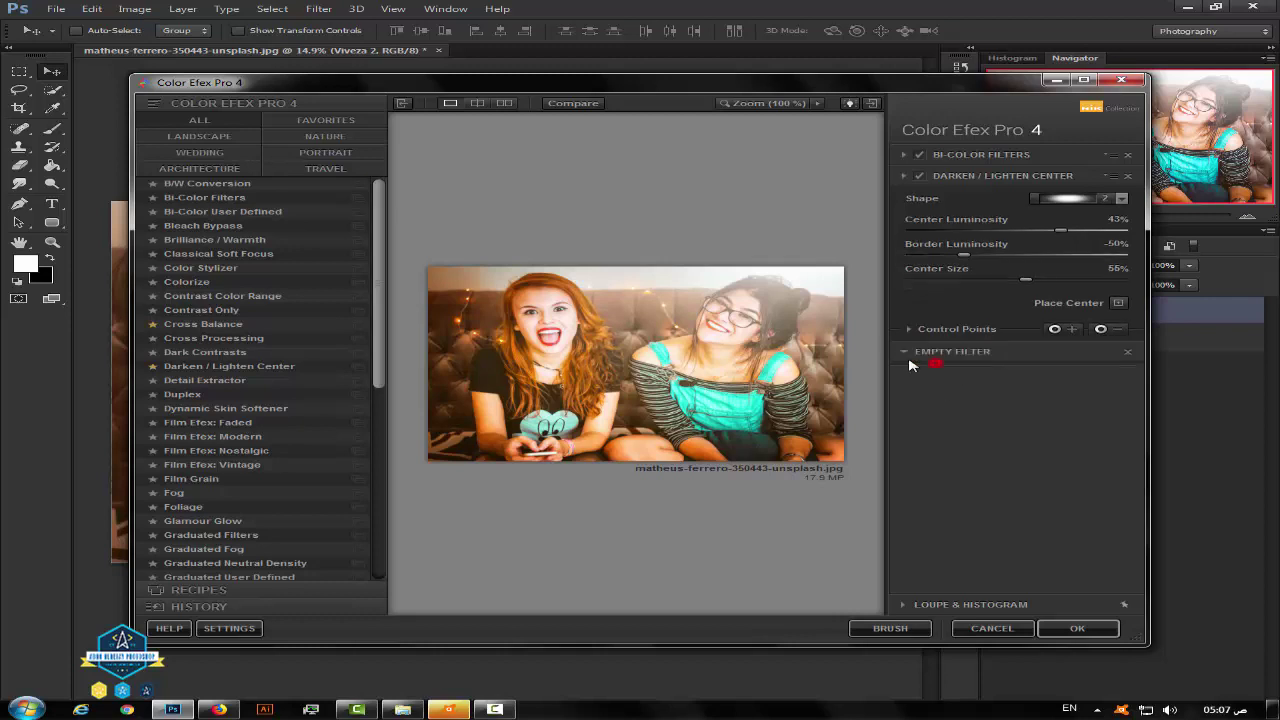
{"action": "left_click", "coordinate": [213, 338]}
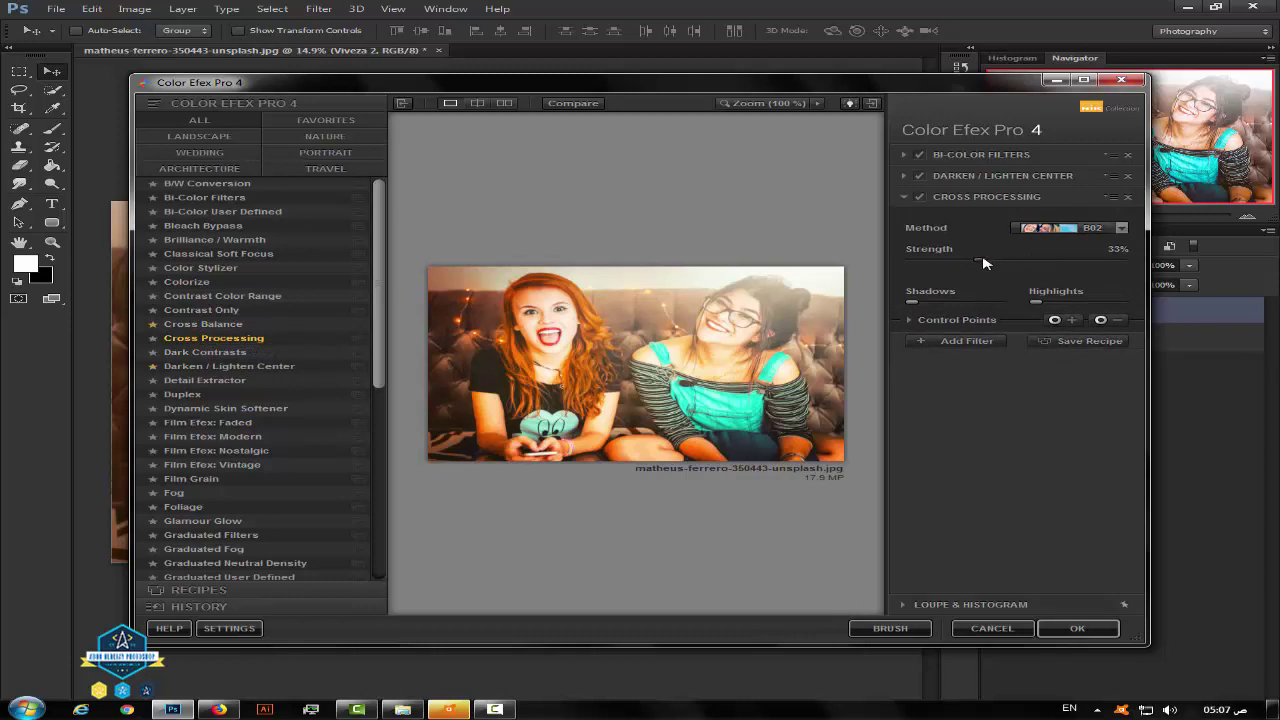
{"action": "left_click", "coordinate": [1059, 630]}
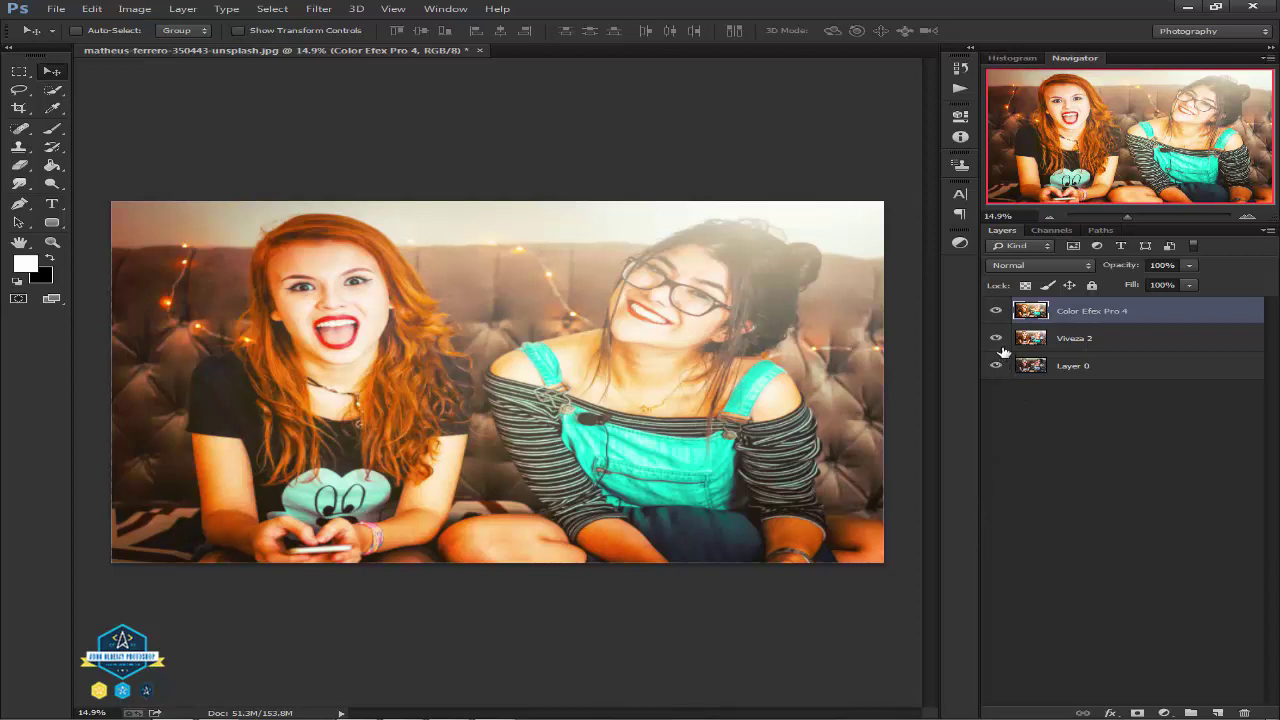
Delete the Viveza 2 layer, then hide the Color Efex Pro 4 layer to compare the grade with the original photo.
{"action": "scroll", "coordinate": [829, 343], "scroll_direction": "down", "scroll_amount": 2}
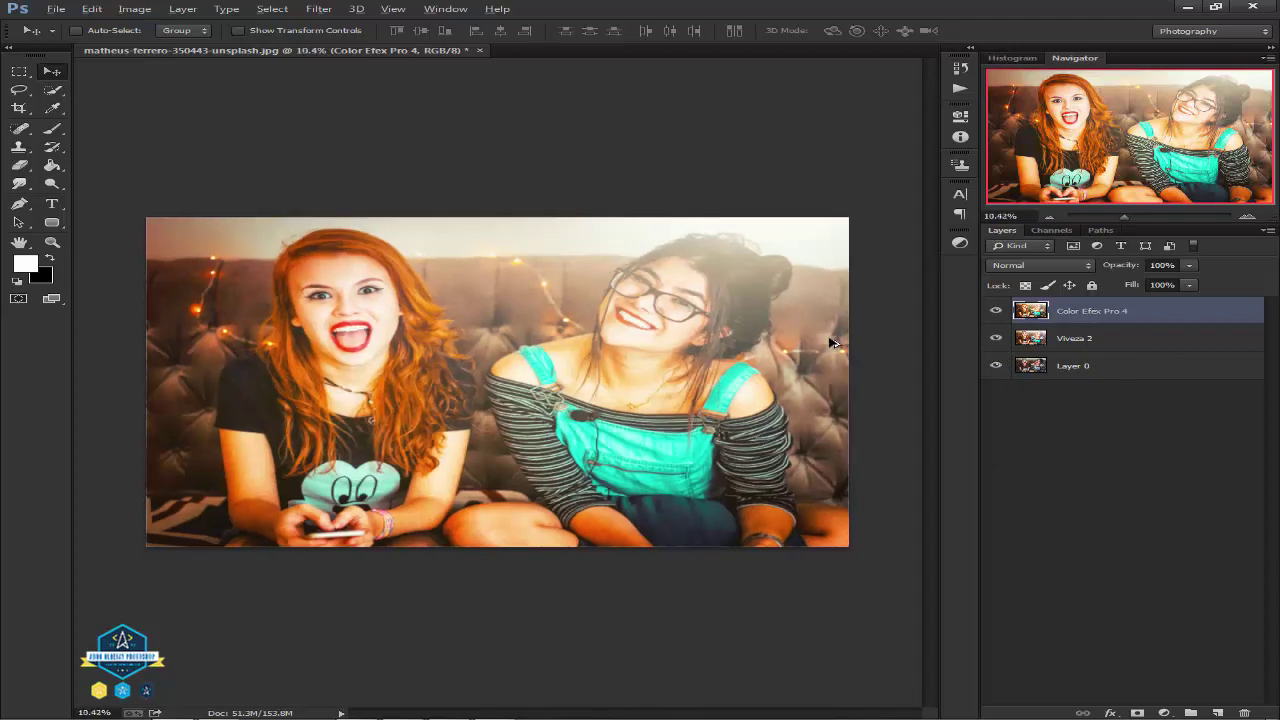
{"action": "scroll", "coordinate": [831, 343], "scroll_direction": "down", "scroll_amount": 1}
{"action": "scroll", "coordinate": [834, 343], "scroll_direction": "up", "scroll_amount": 2}
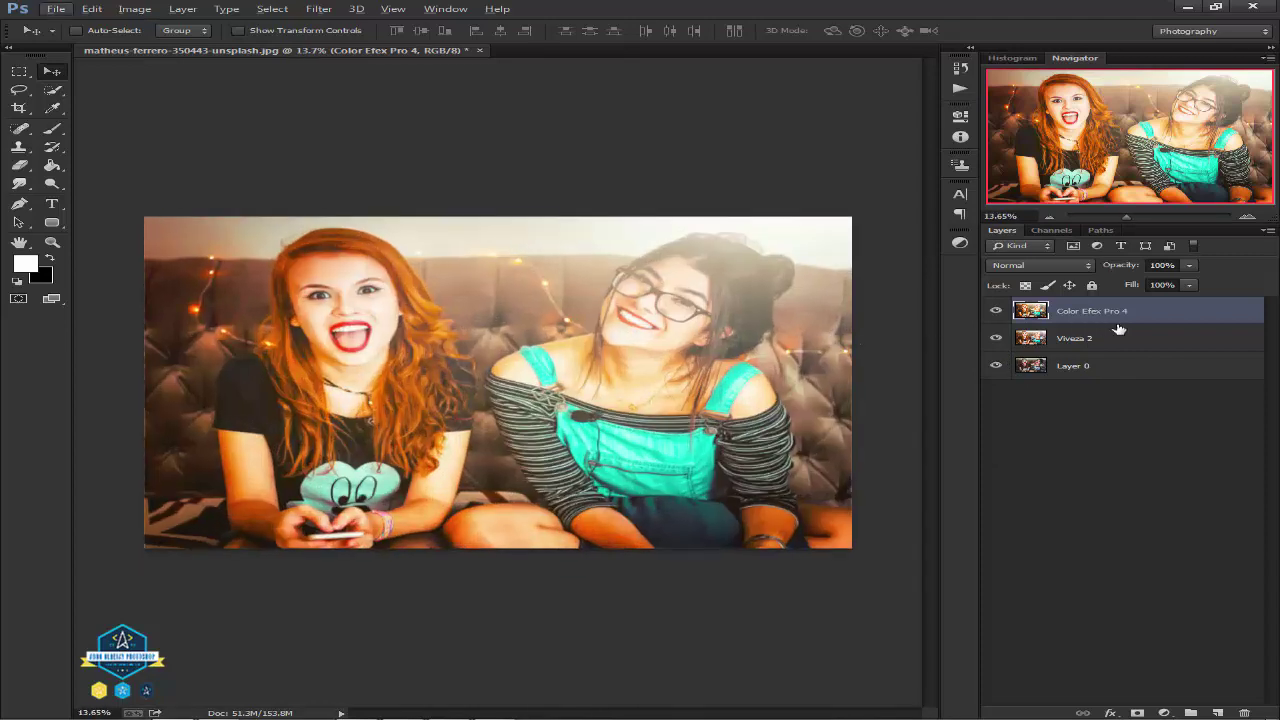
{"action": "left_click", "coordinate": [1078, 338]}
{"action": "key", "text": "Delete"}
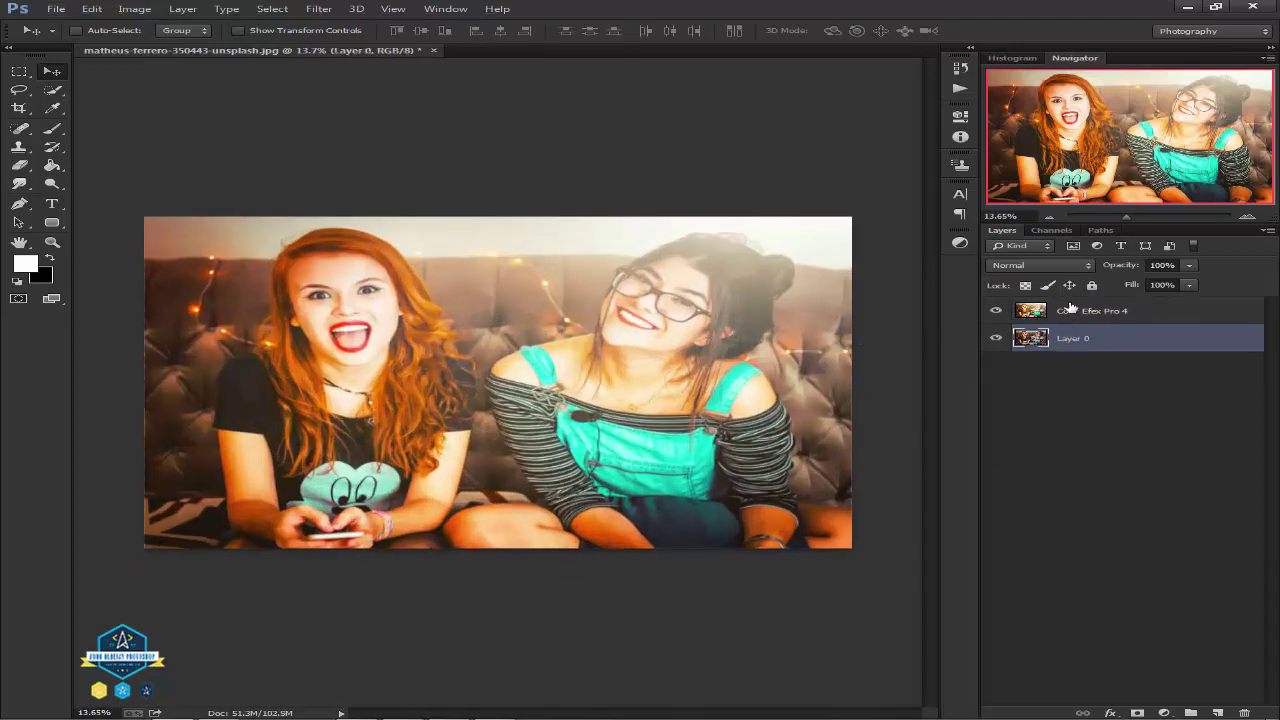
{"action": "left_click", "coordinate": [1068, 308]}
{"action": "left_click", "coordinate": [997, 310]}
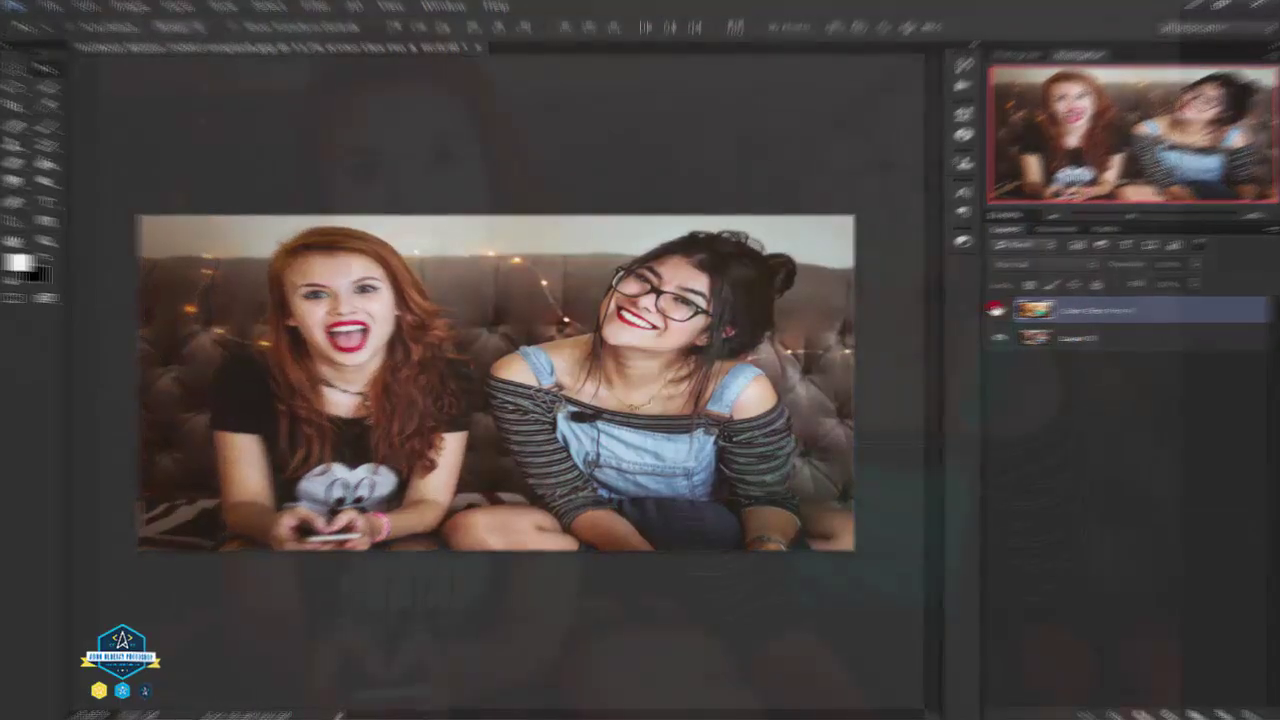